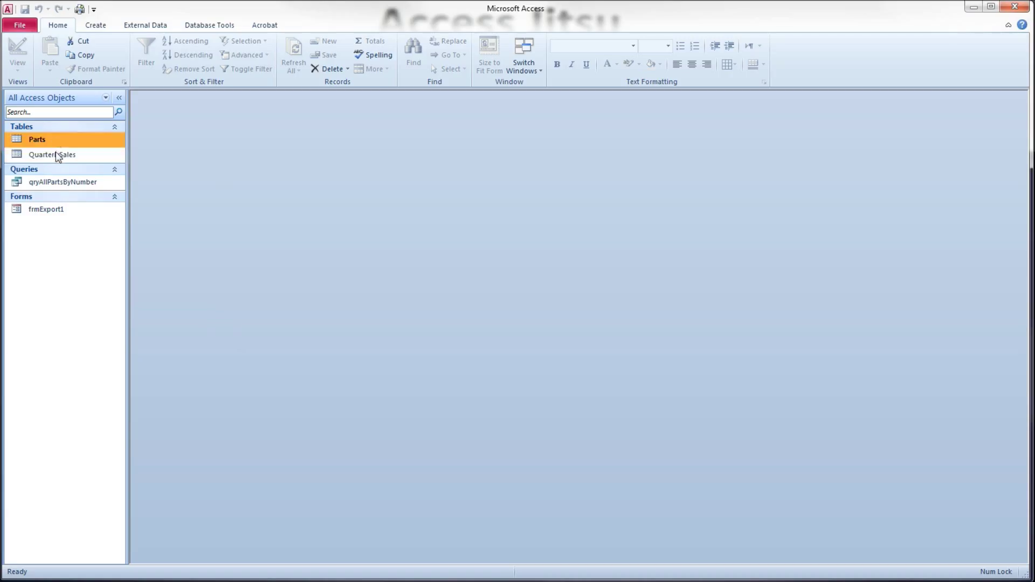
Review the records in the QuarterlySales table, and close the table and the Access database
{"action": "left_click", "coordinate": [81, 182]}
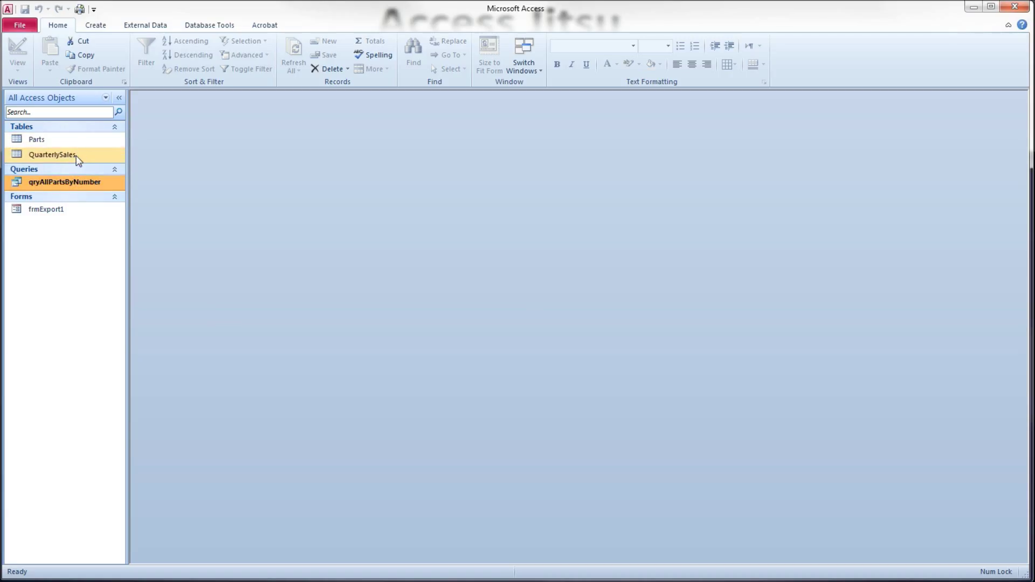
{"action": "double_click", "coordinate": [76, 156]}
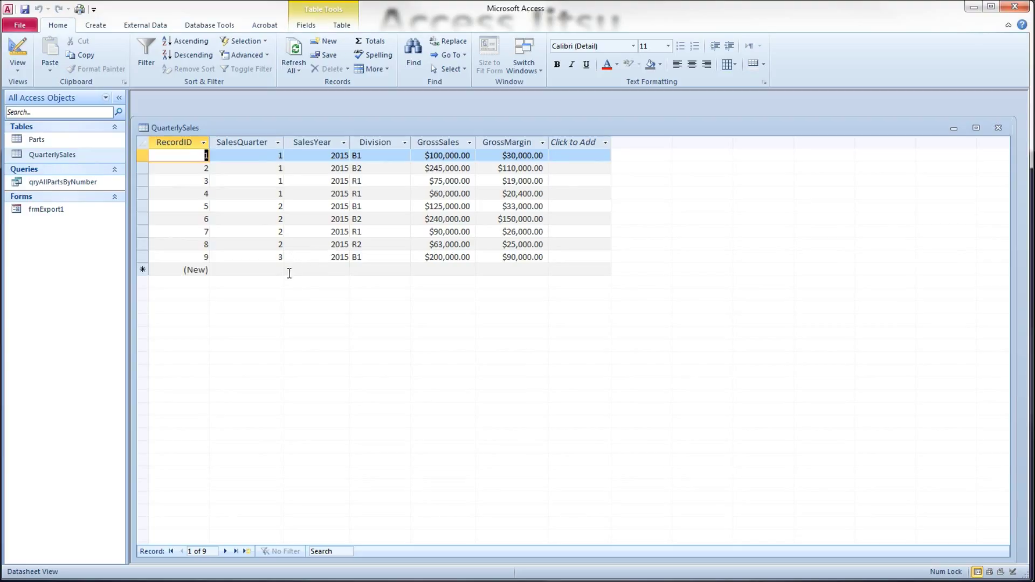
{"action": "left_click", "coordinate": [1000, 128]}
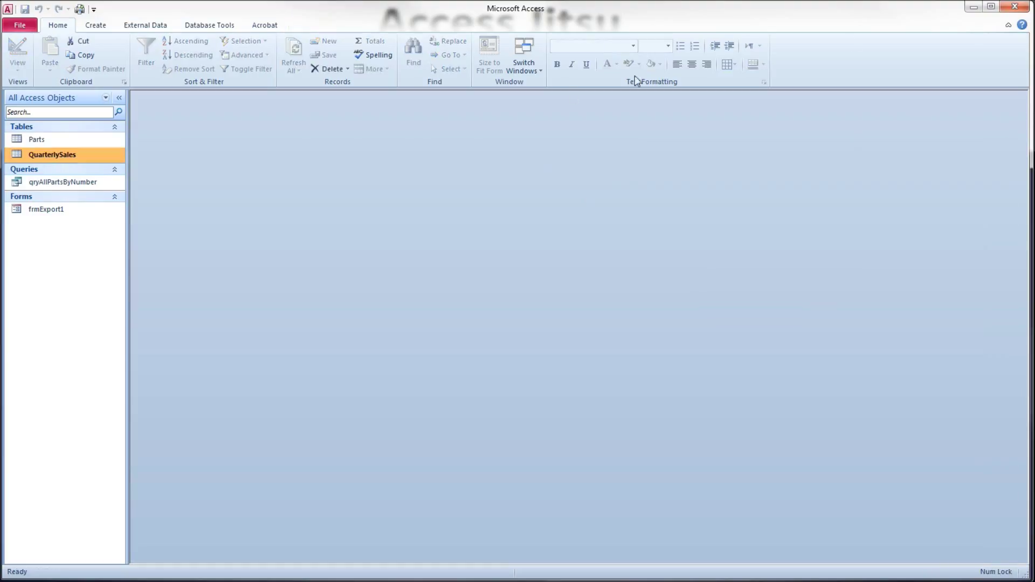
{"action": "left_click", "coordinate": [1021, 8]}
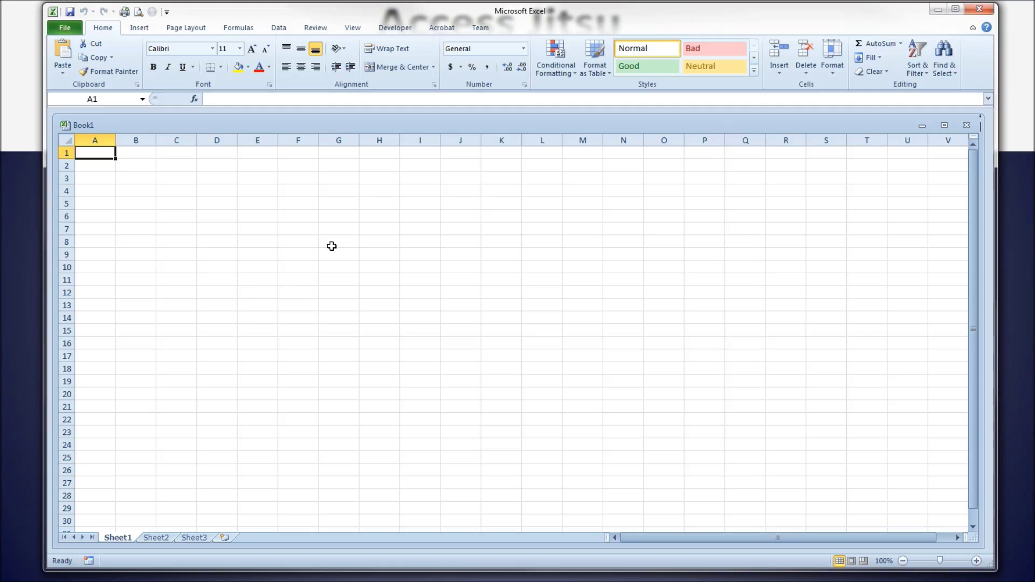
Start an Access data import in Excel and open LoadExcel.accdb from the desktop's Export to Excel folder
{"action": "left_click", "coordinate": [279, 28]}
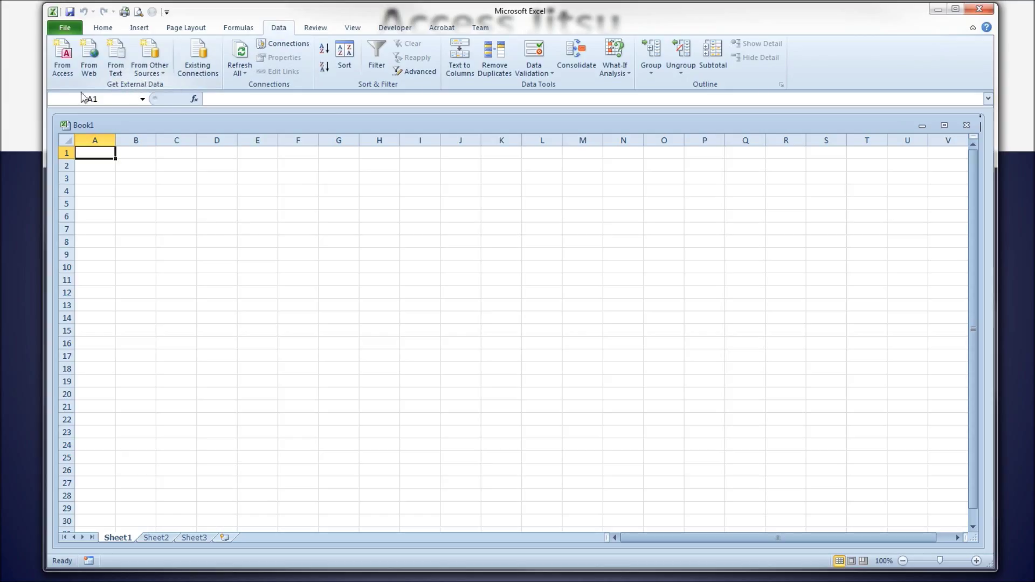
{"action": "left_click", "coordinate": [63, 69]}
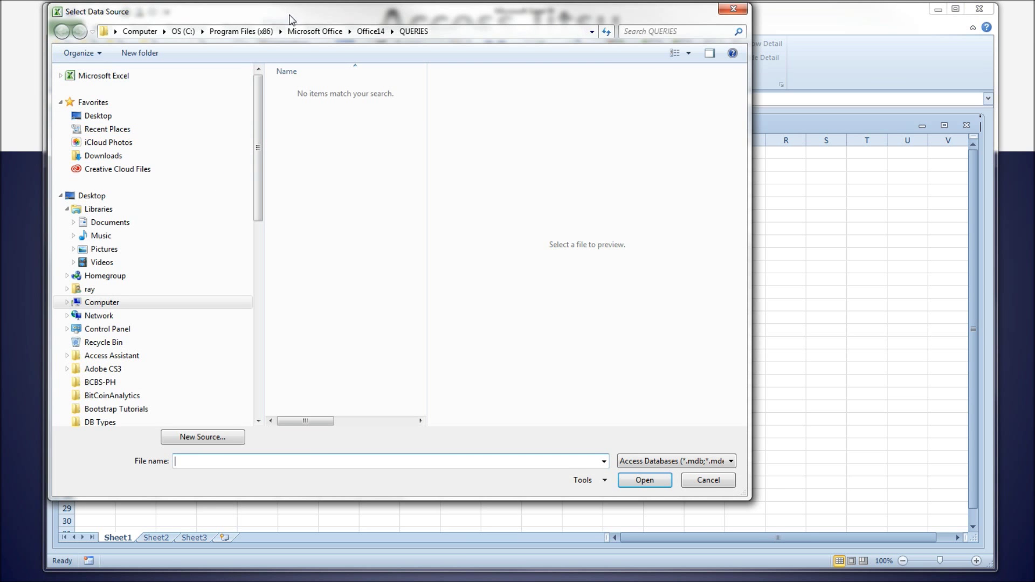
{"action": "left_click", "coordinate": [119, 118]}
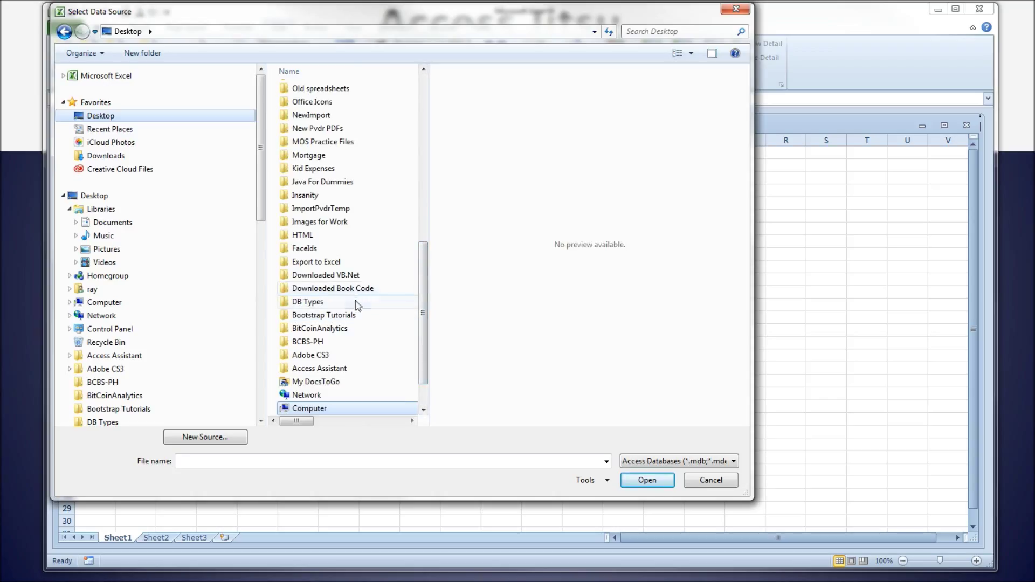
{"action": "left_click", "coordinate": [327, 263]}
{"action": "double_click", "coordinate": [326, 264]}
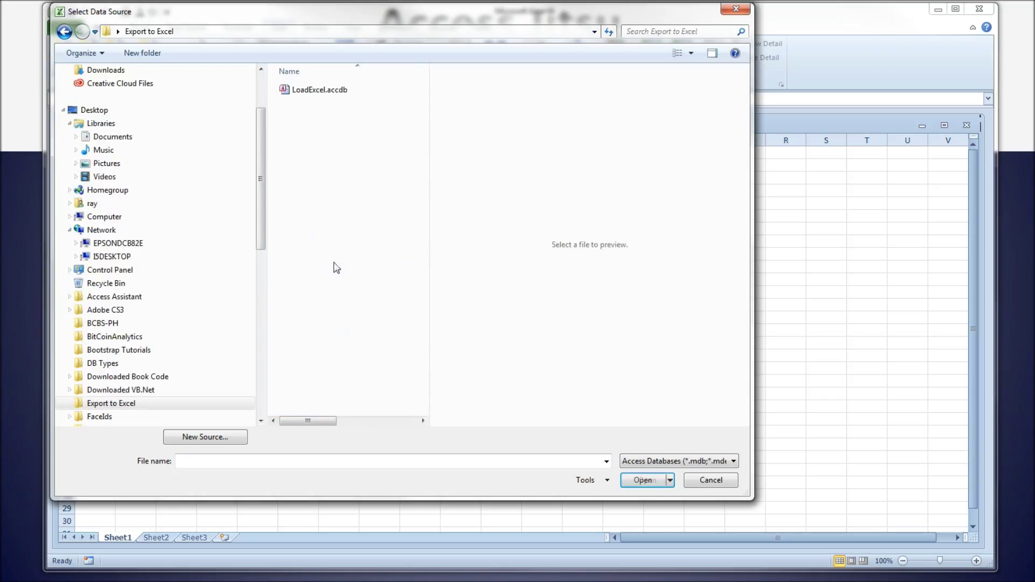
{"action": "left_click", "coordinate": [299, 92]}
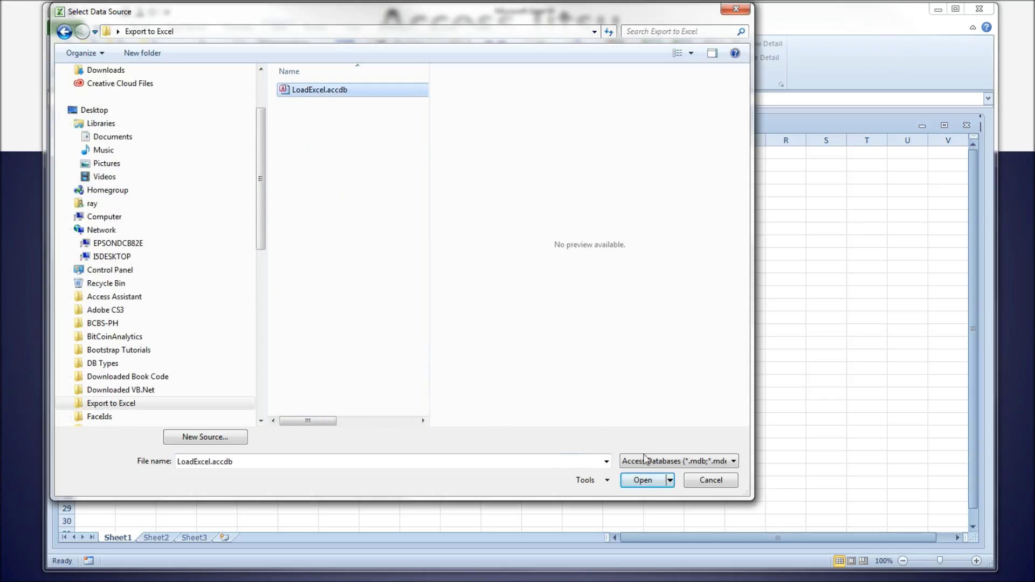
{"action": "left_click", "coordinate": [643, 482]}
Widen the table selection dialog to show all columns and choose the QuarterlySales table for import
{"action": "mouse_move", "coordinate": [459, 216]}
{"action": "left_mouse_down"}
{"action": "mouse_move", "coordinate": [477, 205]}
{"action": "mouse_move", "coordinate": [461, 208]}
{"action": "left_mouse_up"}
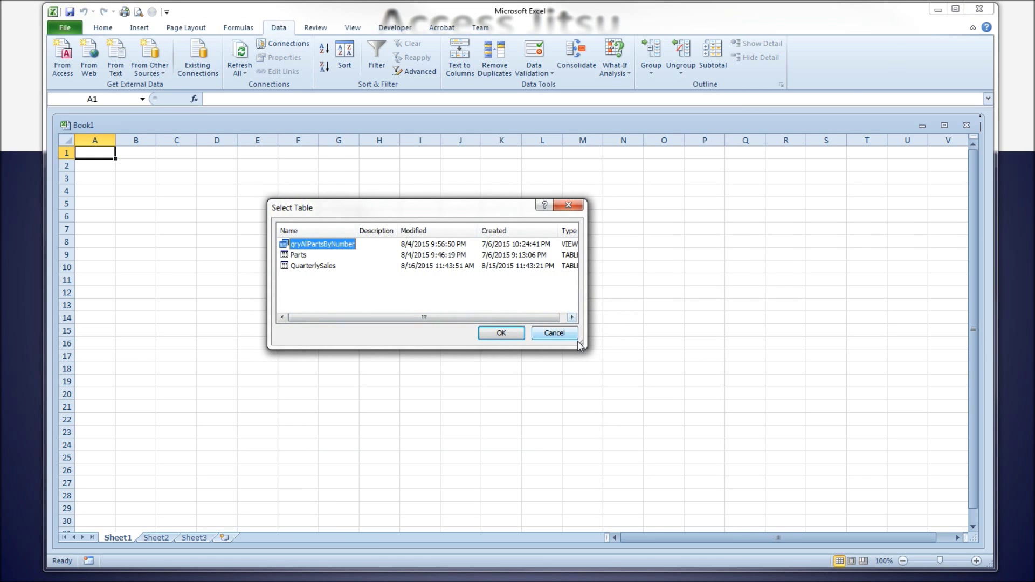
{"action": "left_click_drag", "start_coordinate": [582, 347], "coordinate": [630, 355]}
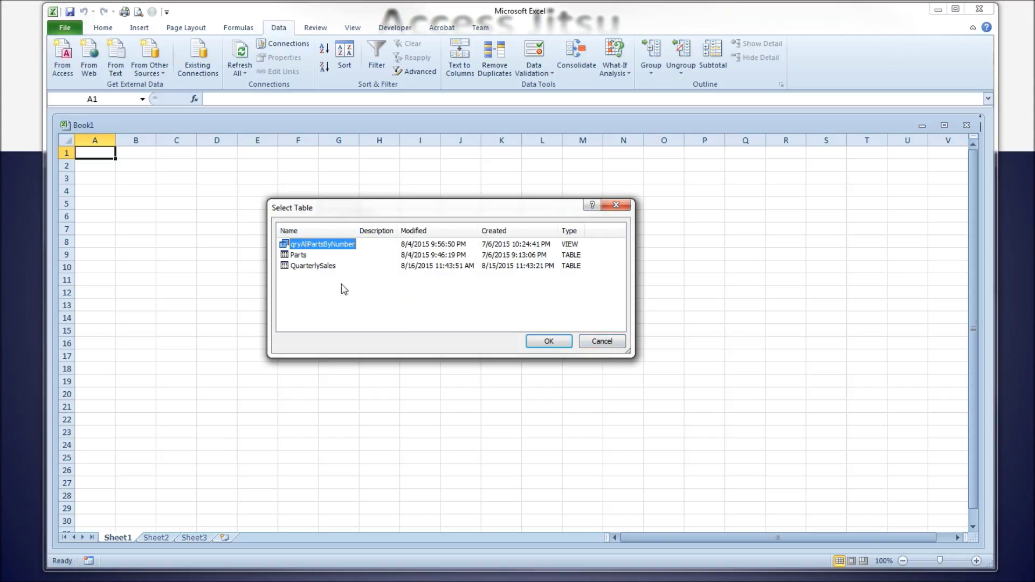
{"action": "left_click", "coordinate": [286, 255]}
{"action": "left_click", "coordinate": [287, 266]}
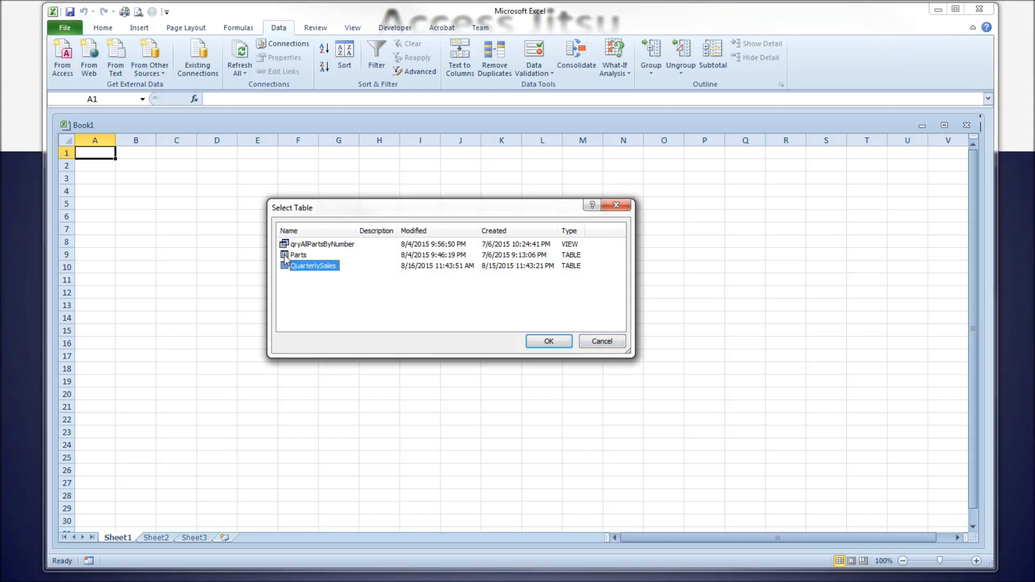
{"action": "left_click", "coordinate": [285, 255]}
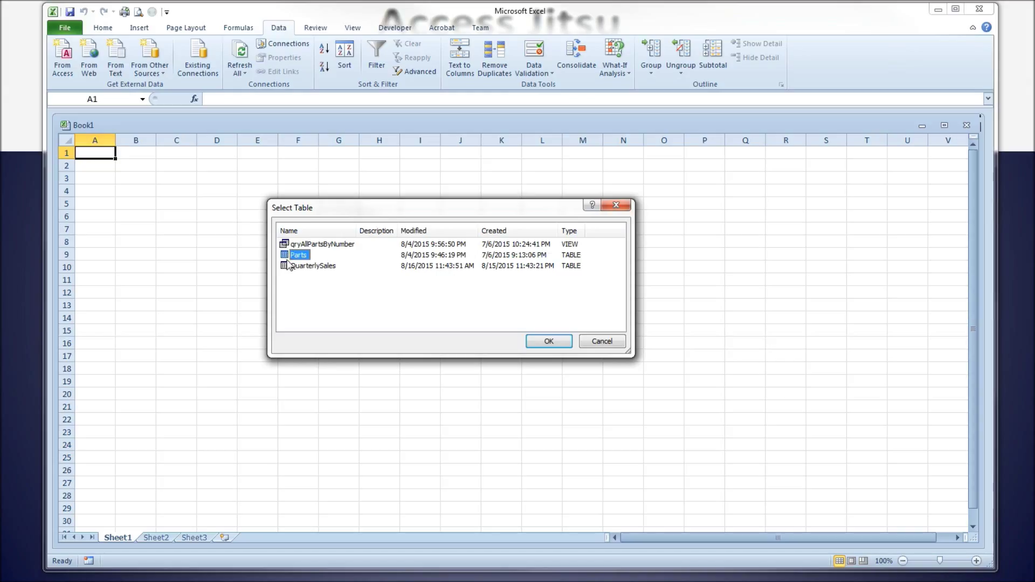
{"action": "left_click", "coordinate": [289, 267]}
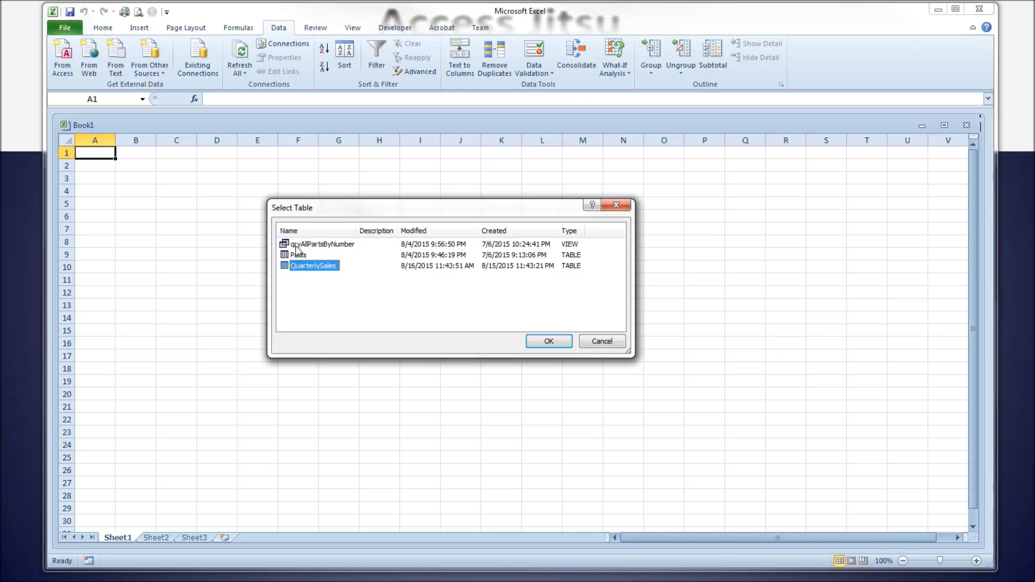
{"action": "left_click", "coordinate": [285, 246]}
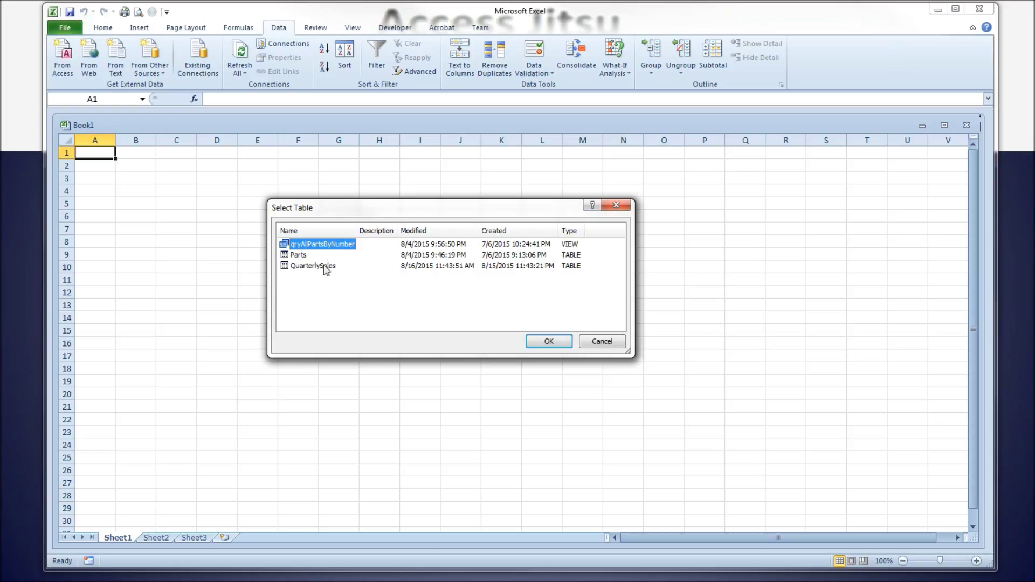
{"action": "left_click", "coordinate": [294, 267]}
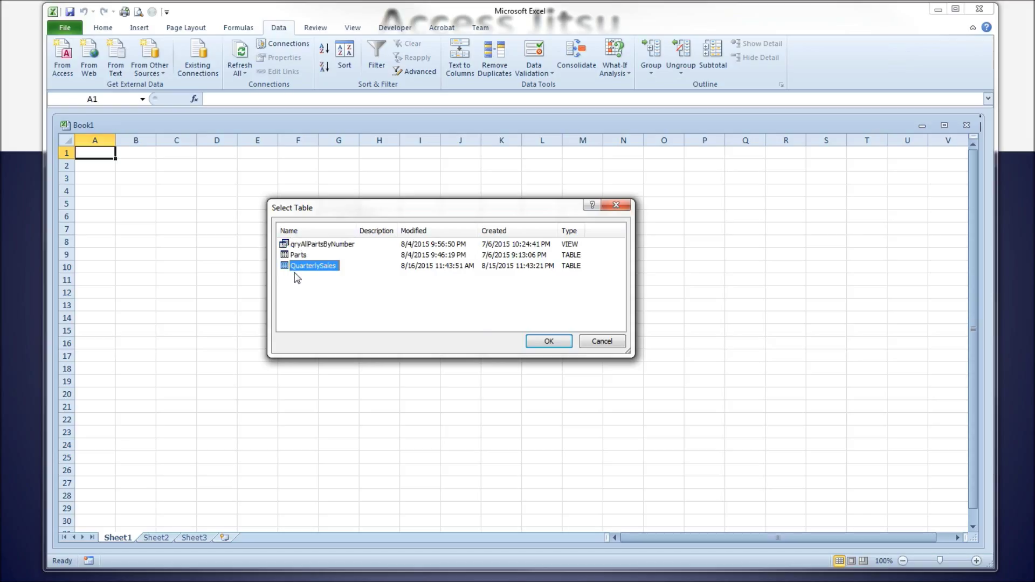
{"action": "left_click", "coordinate": [549, 342]}
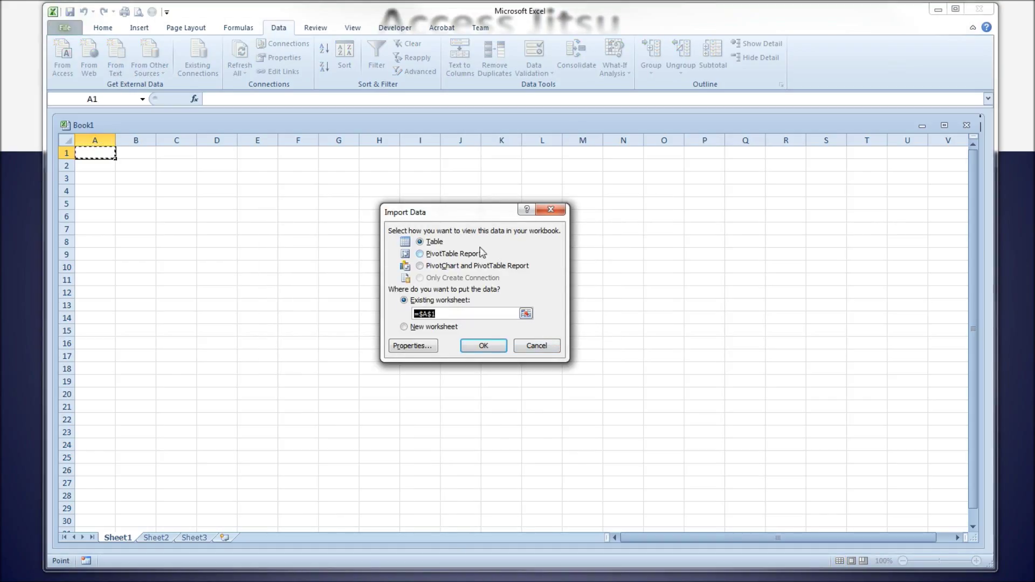
Set the imported data to be shown as a table and placed in the existing worksheet
{"action": "left_click_drag", "start_coordinate": [484, 216], "coordinate": [479, 198]}
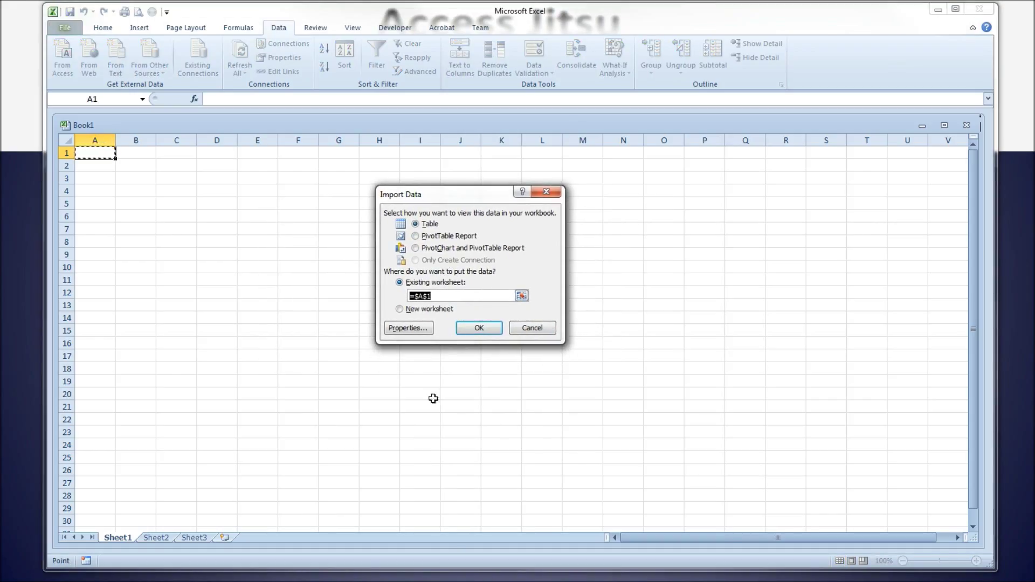
{"action": "left_click", "coordinate": [492, 224]}
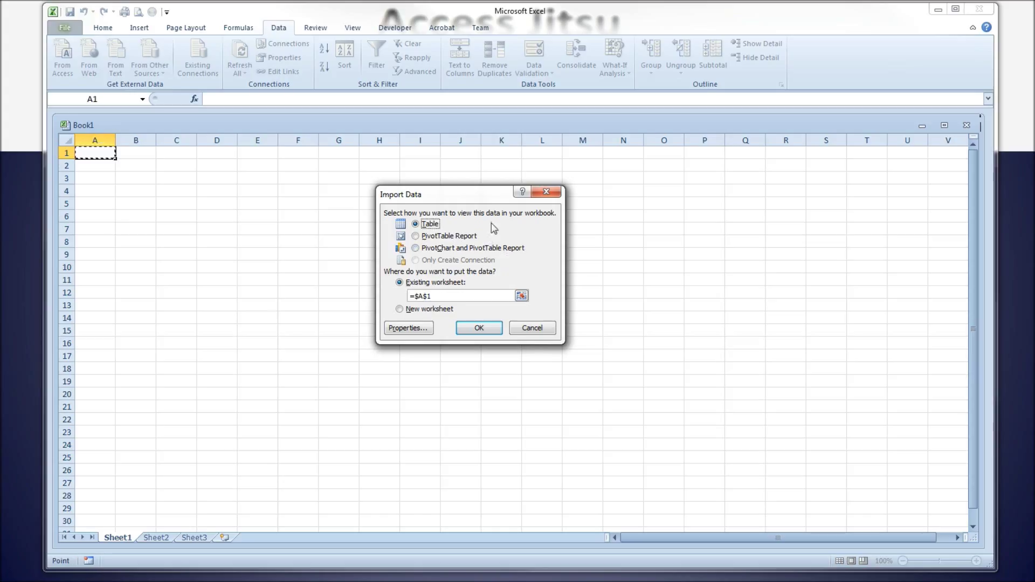
{"action": "left_click", "coordinate": [416, 237]}
{"action": "left_click", "coordinate": [423, 246]}
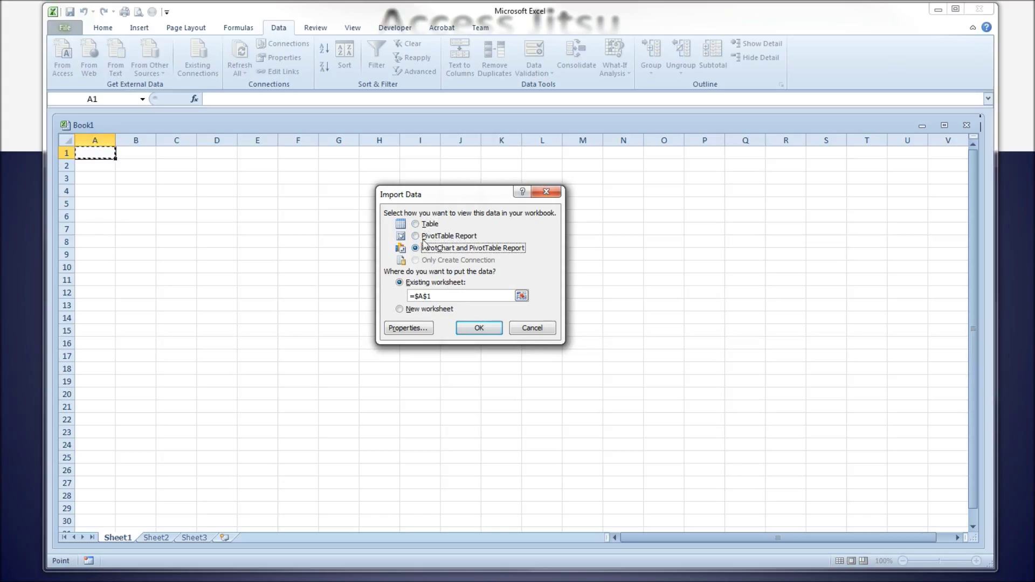
{"action": "left_click", "coordinate": [417, 224]}
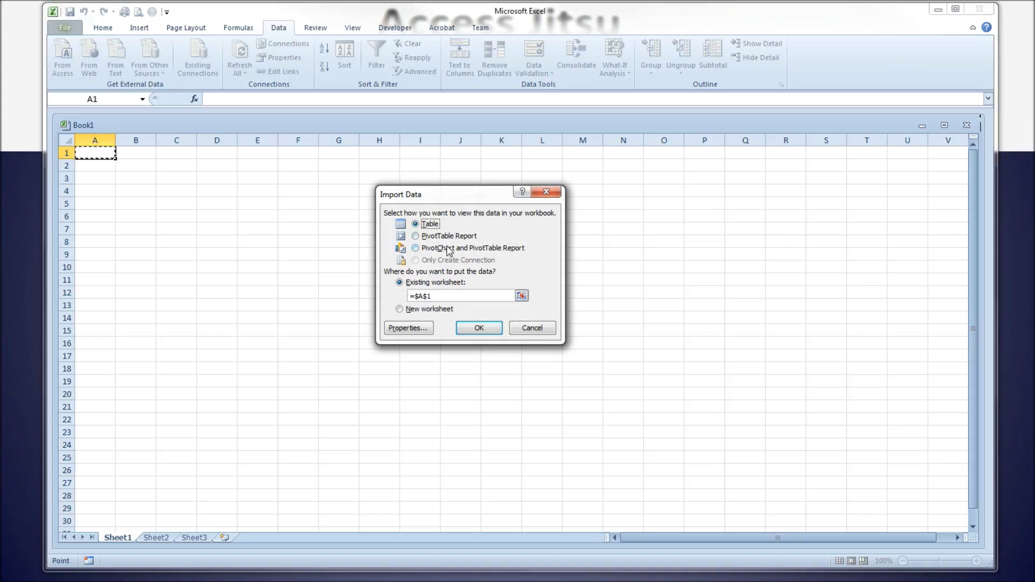
{"action": "left_click", "coordinate": [426, 284]}
{"action": "left_click", "coordinate": [400, 309]}
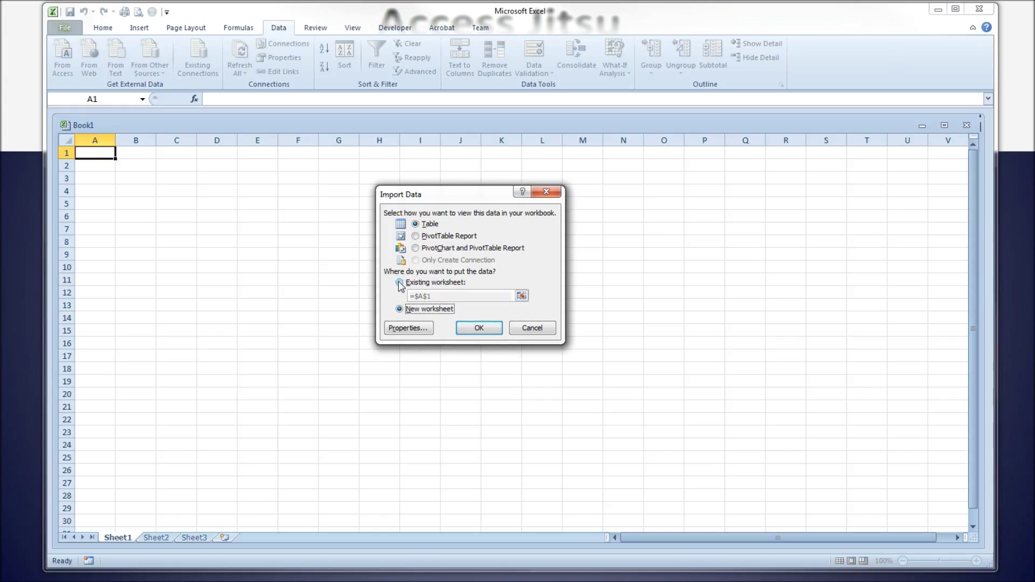
{"action": "left_click", "coordinate": [400, 283]}
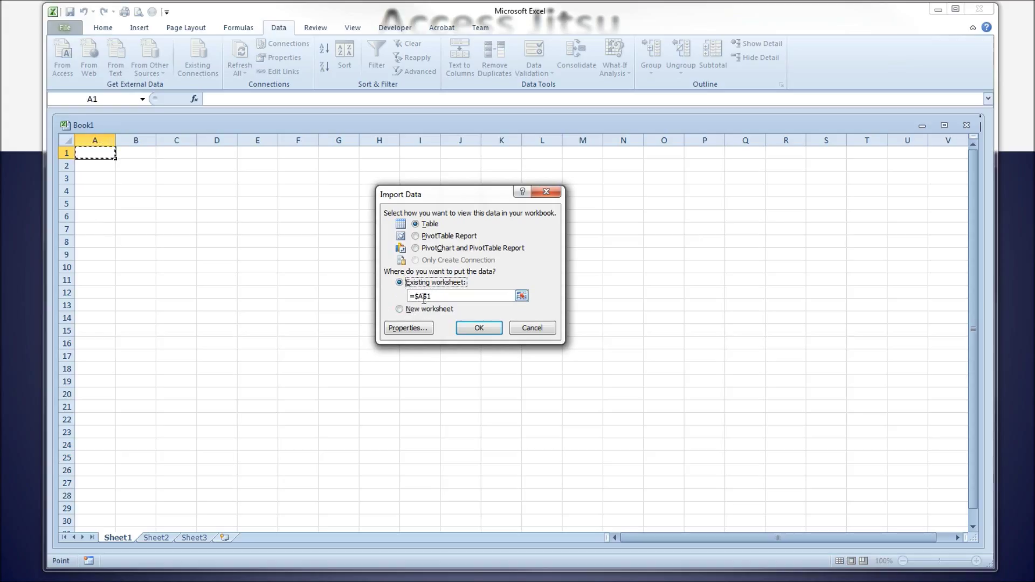
Try to change the import destination to cell B3 on Sheet1
{"action": "left_click_drag", "start_coordinate": [418, 296], "coordinate": [424, 296]}
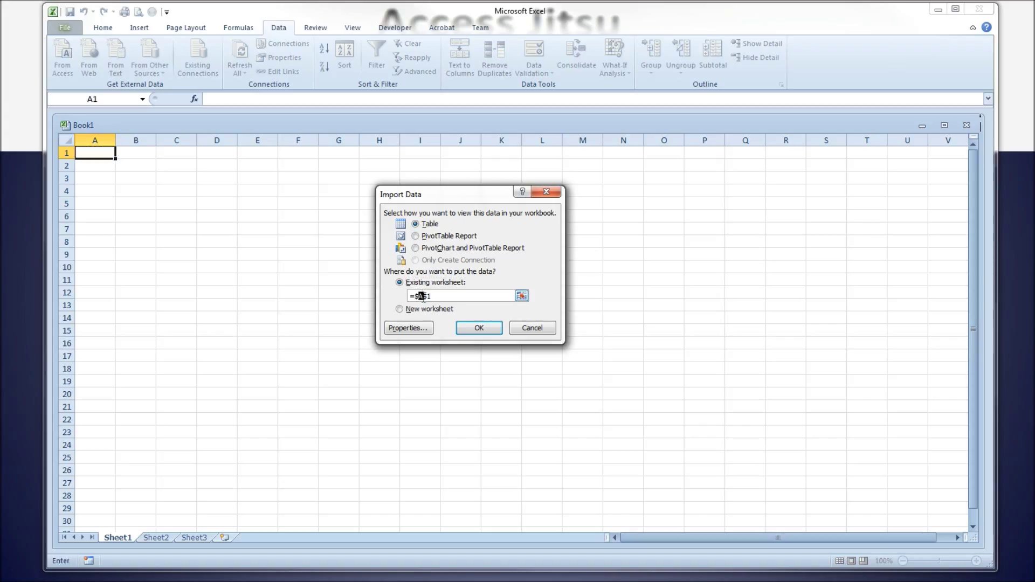
{"action": "left_click", "coordinate": [521, 297]}
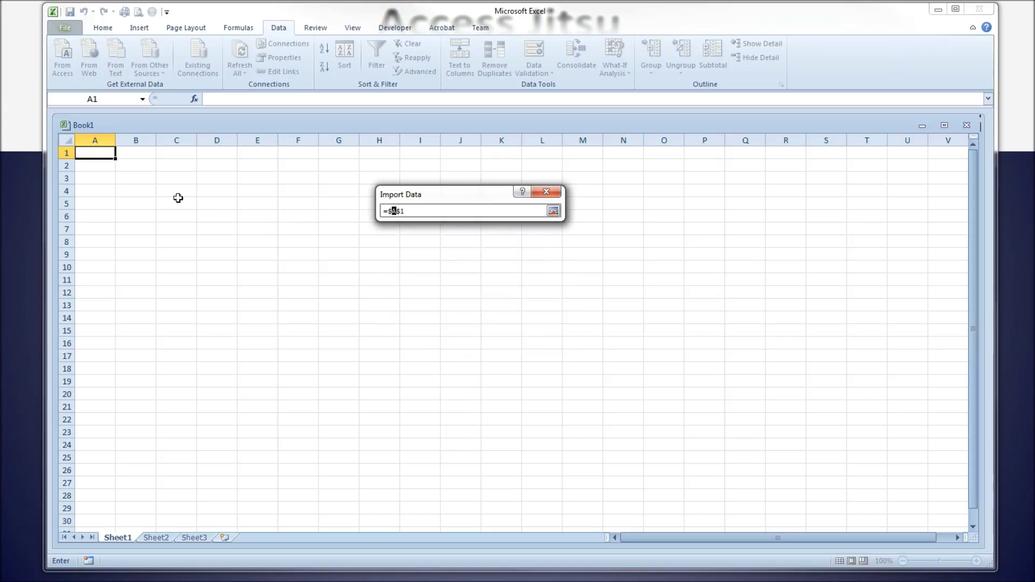
{"action": "left_click", "coordinate": [136, 179]}
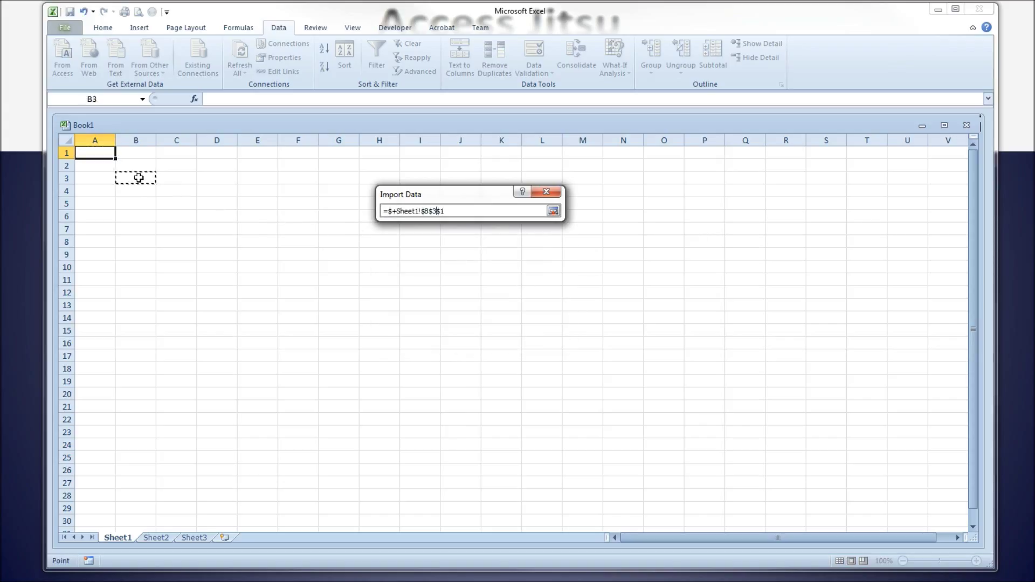
{"action": "left_click", "coordinate": [554, 211]}
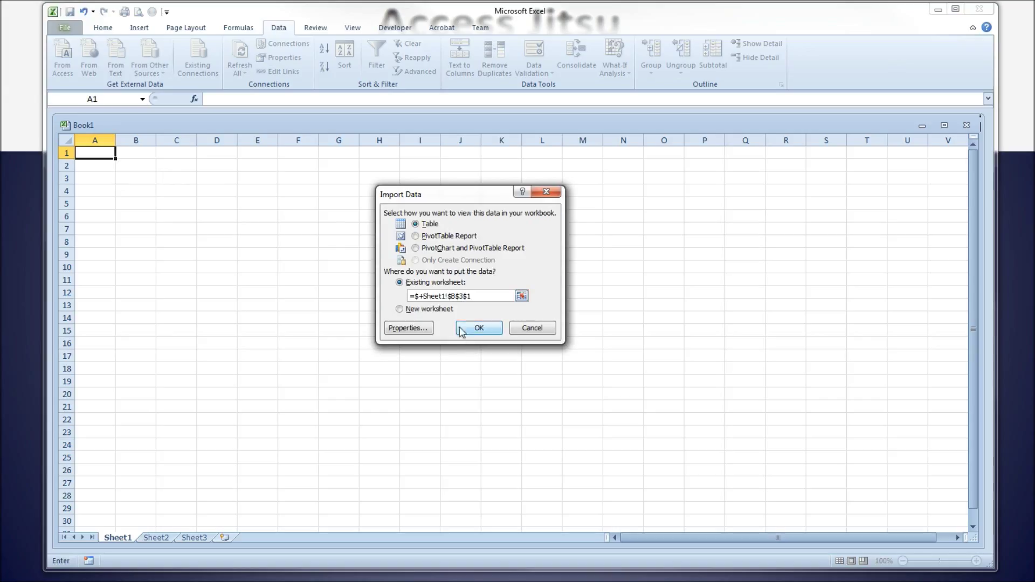
Open the import's connection properties and rename the connection to "Quarterly Sales"
{"action": "left_click", "coordinate": [413, 329]}
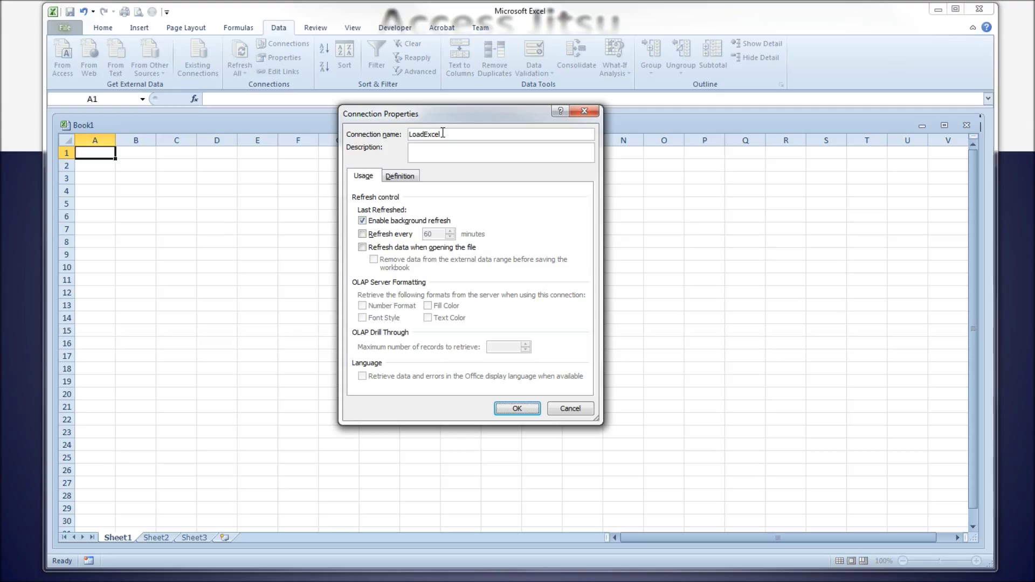
{"action": "left_click_drag", "start_coordinate": [443, 134], "coordinate": [401, 135]}
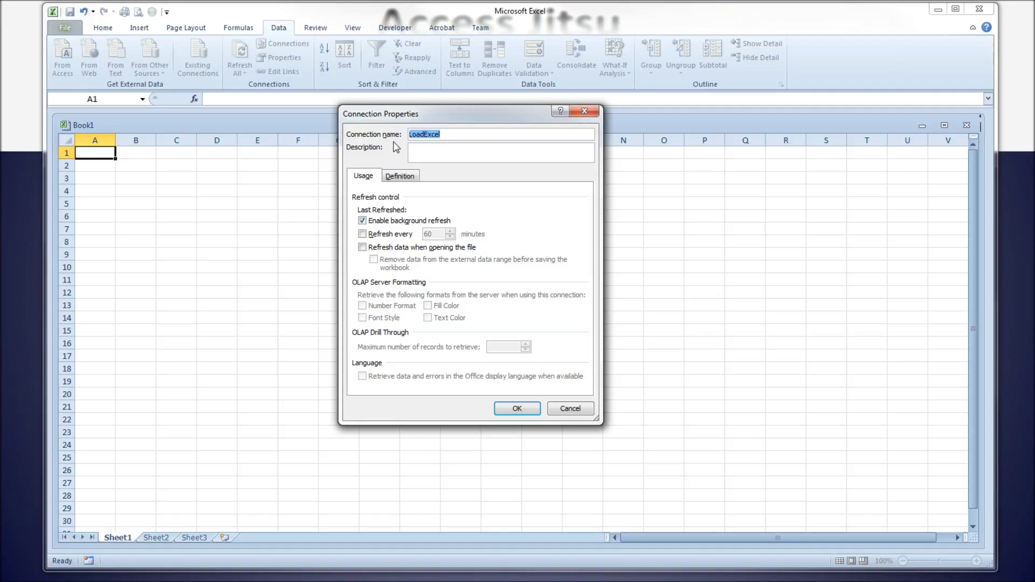
{"action": "type", "text": "Quarterly Sal"}
{"action": "key", "text": "BackSpace"}
{"action": "key", "text": "BackSpace"}
{"action": "key", "text": "BackSpace"}
{"action": "type", "text": "Sales"}
Enter "Sales by quarter by division" as the connection description
{"action": "left_click", "coordinate": [445, 152]}
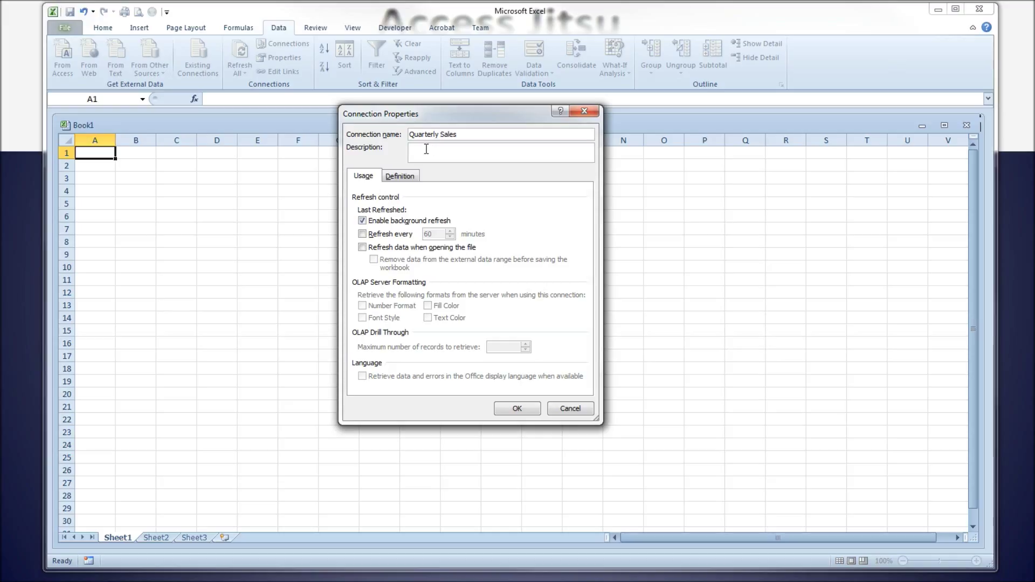
{"action": "type", "text": "Ss"}
{"action": "key", "text": "BackSpace"}
{"action": "type", "text": "Salew"}
{"action": "type", "text": " by quarter by "}
{"action": "type", "text": "did"}
{"action": "type", "text": "ision"}
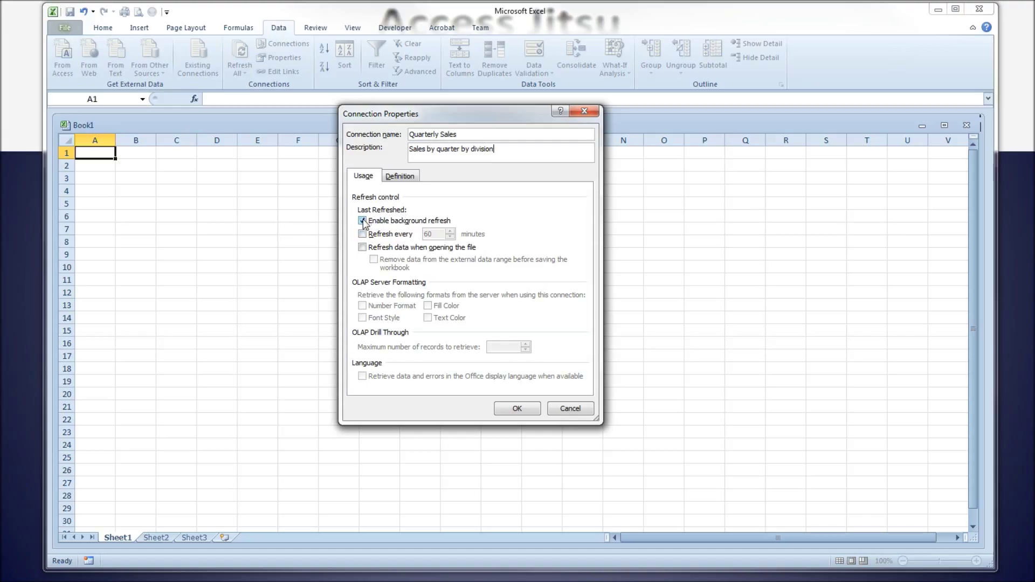
Set the connection to refresh data when opening the file, keeping background refresh on and timed refresh off
{"action": "double_click", "coordinate": [362, 221]}
{"action": "left_click", "coordinate": [362, 236]}
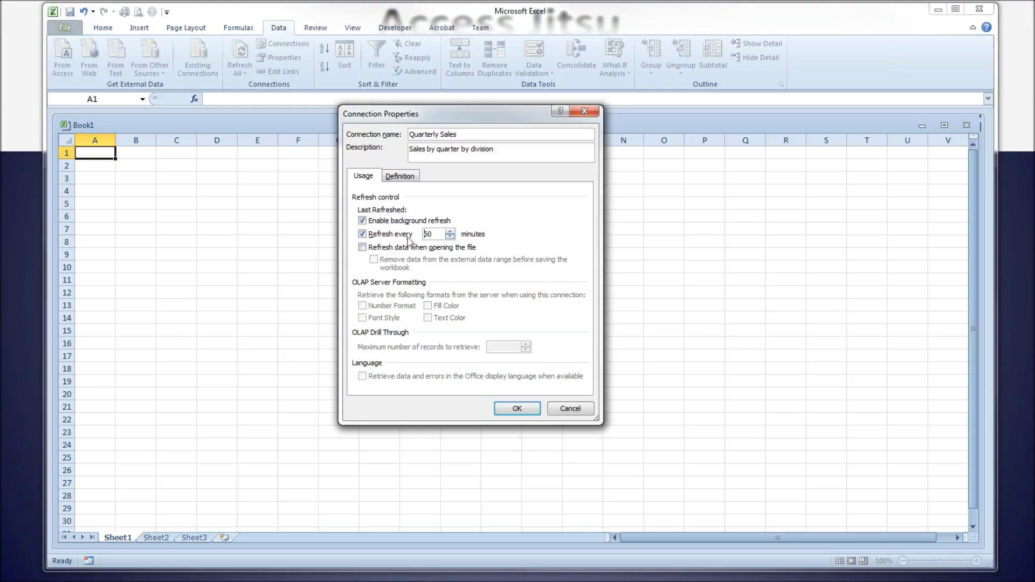
{"action": "left_click", "coordinate": [365, 234]}
{"action": "left_click", "coordinate": [362, 248]}
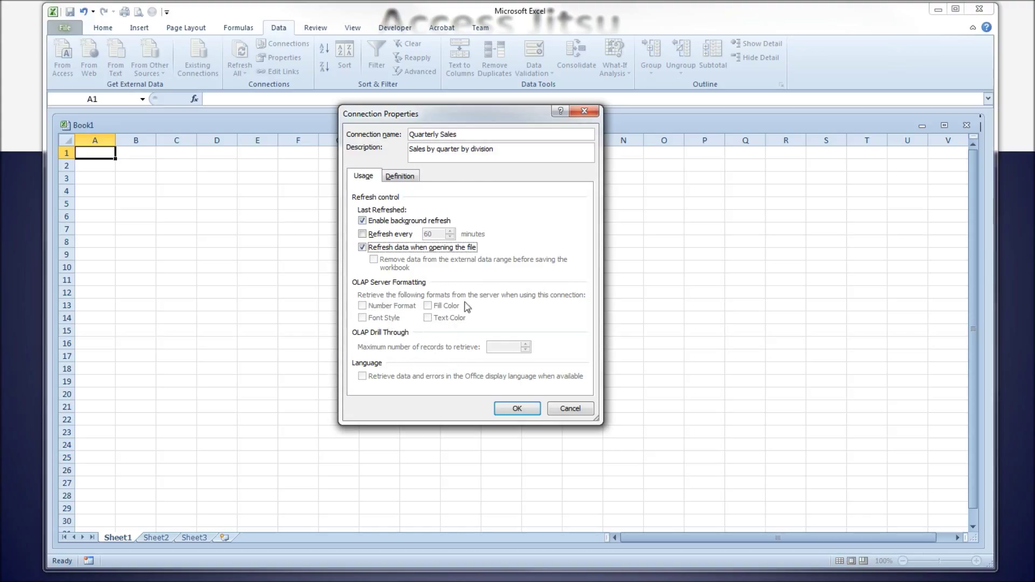
Examine the connection's definition, including its connection file path, connection string and password-saving option
{"action": "left_click", "coordinate": [400, 176]}
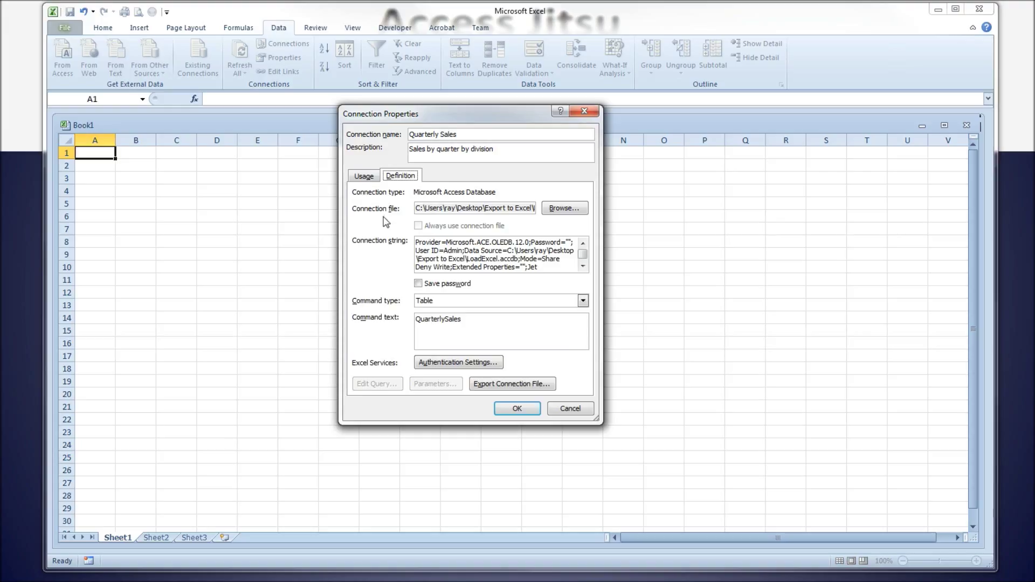
{"action": "left_click_drag", "start_coordinate": [417, 209], "coordinate": [552, 208]}
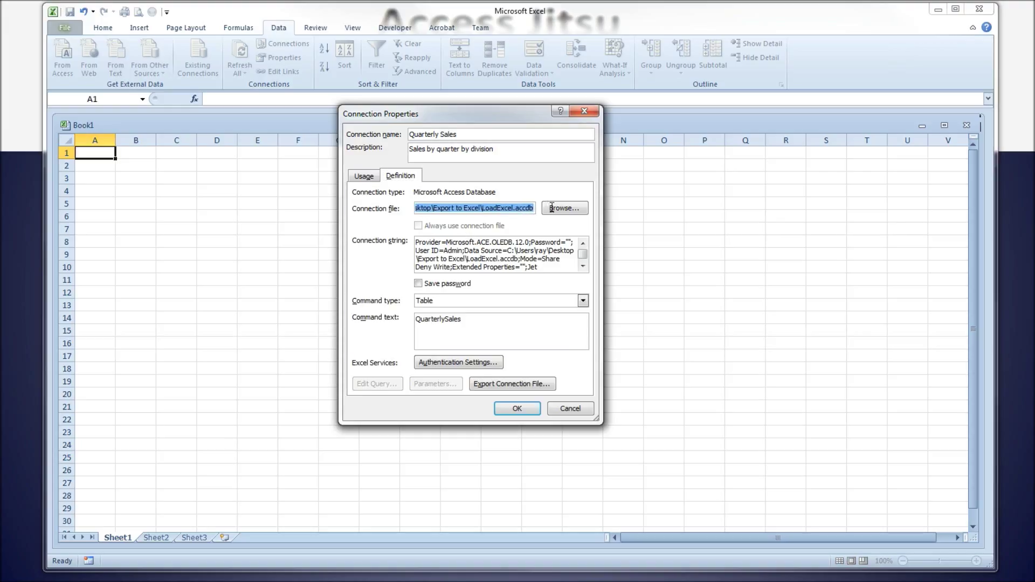
{"action": "left_click", "coordinate": [508, 208]}
{"action": "left_click_drag", "start_coordinate": [533, 207], "coordinate": [446, 205]}
{"action": "left_click", "coordinate": [445, 208]}
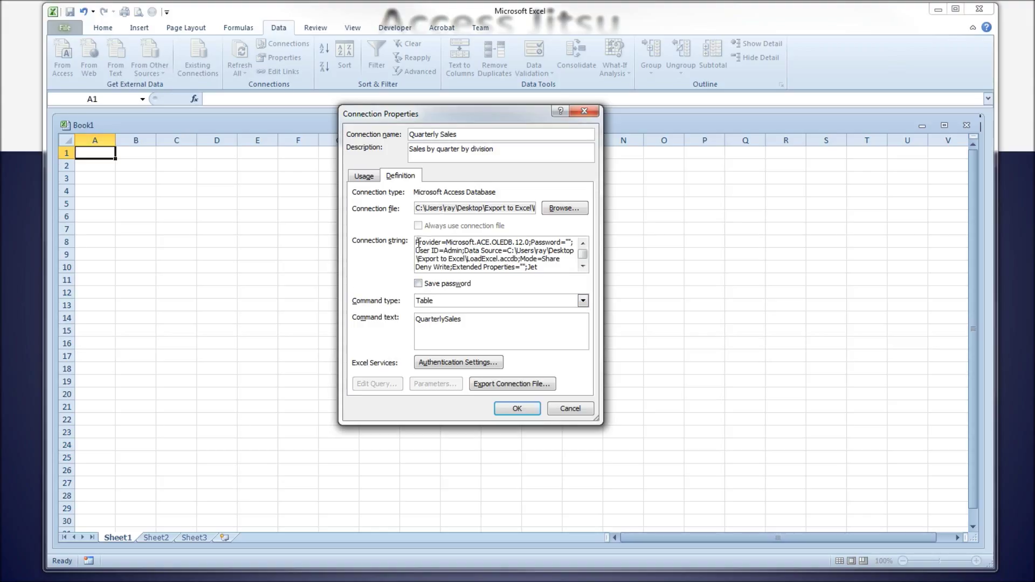
{"action": "left_click_drag", "start_coordinate": [411, 247], "coordinate": [574, 252]}
{"action": "left_click", "coordinate": [480, 251]}
{"action": "left_click", "coordinate": [418, 284]}
{"action": "left_click", "coordinate": [512, 338]}
{"action": "left_click", "coordinate": [569, 242]}
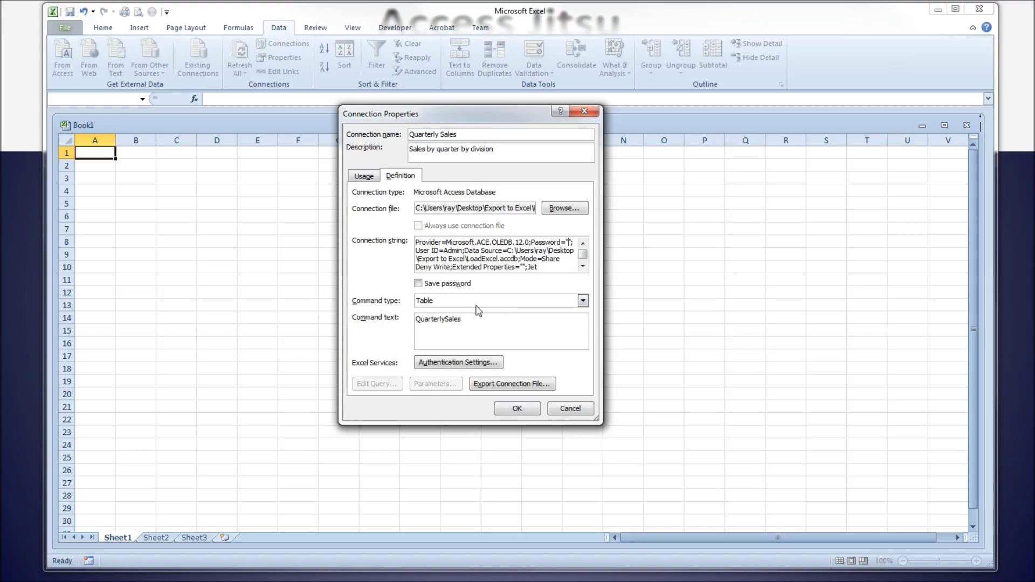
Try SQL as the connection's command type and switch it back to Table for QuarterlySales
{"action": "left_click", "coordinate": [583, 302]}
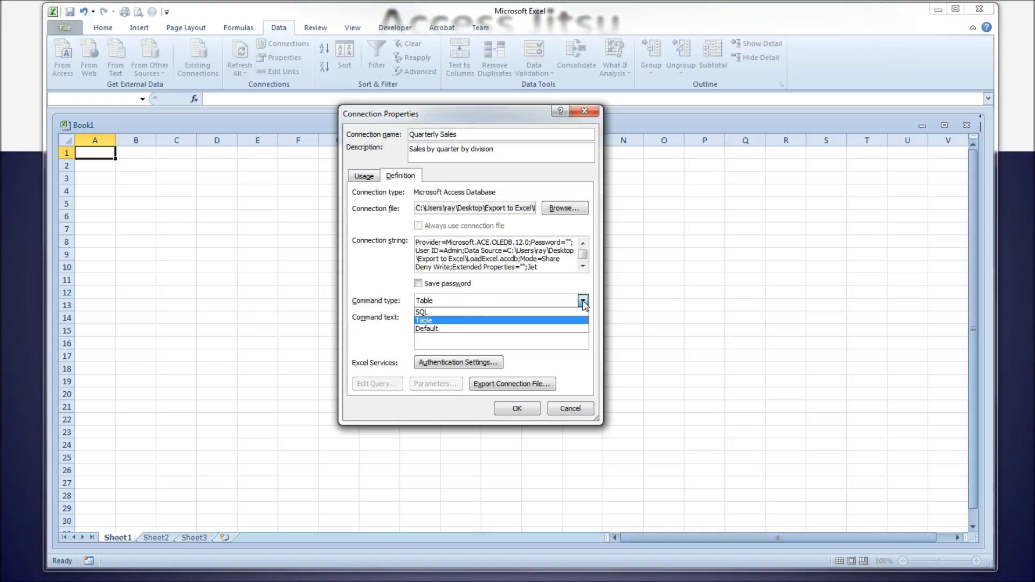
{"action": "left_click", "coordinate": [441, 320]}
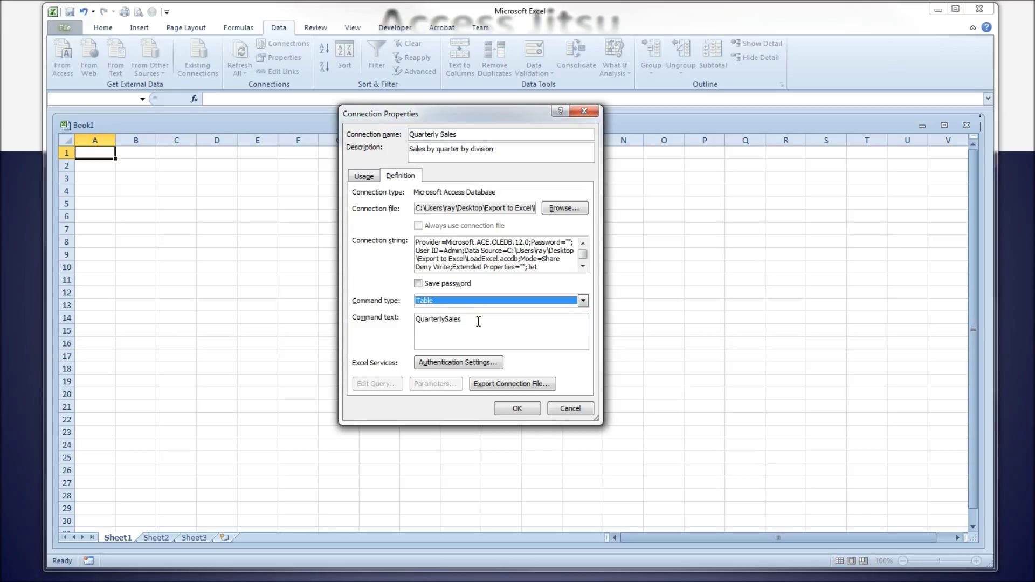
{"action": "left_click", "coordinate": [463, 321]}
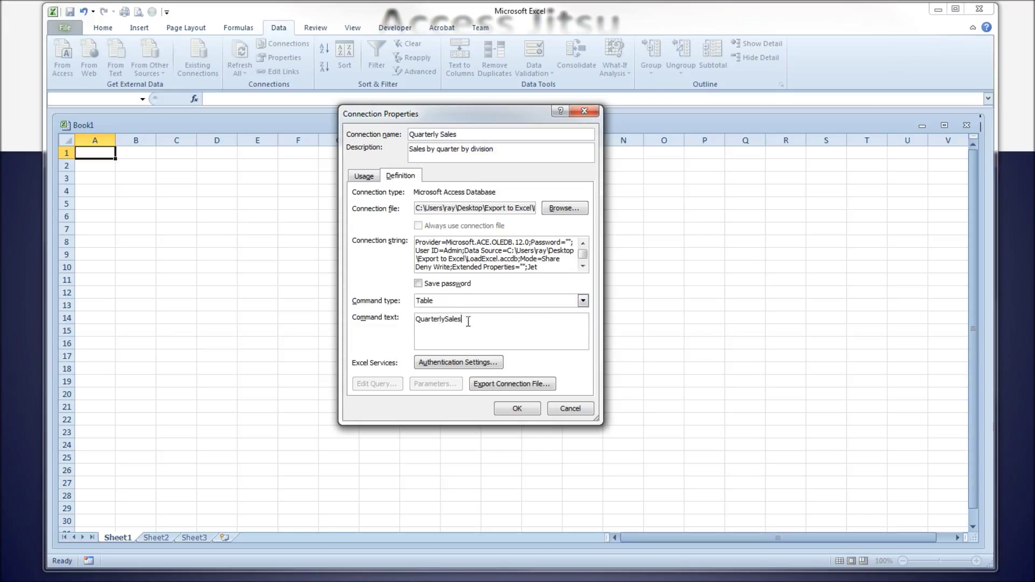
{"action": "left_click", "coordinate": [584, 302]}
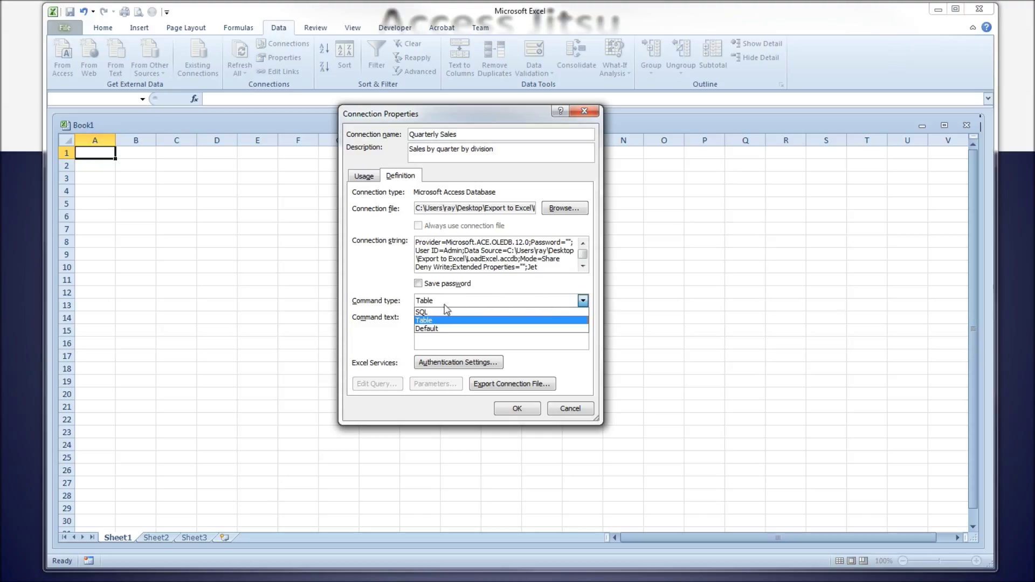
{"action": "left_click", "coordinate": [423, 314]}
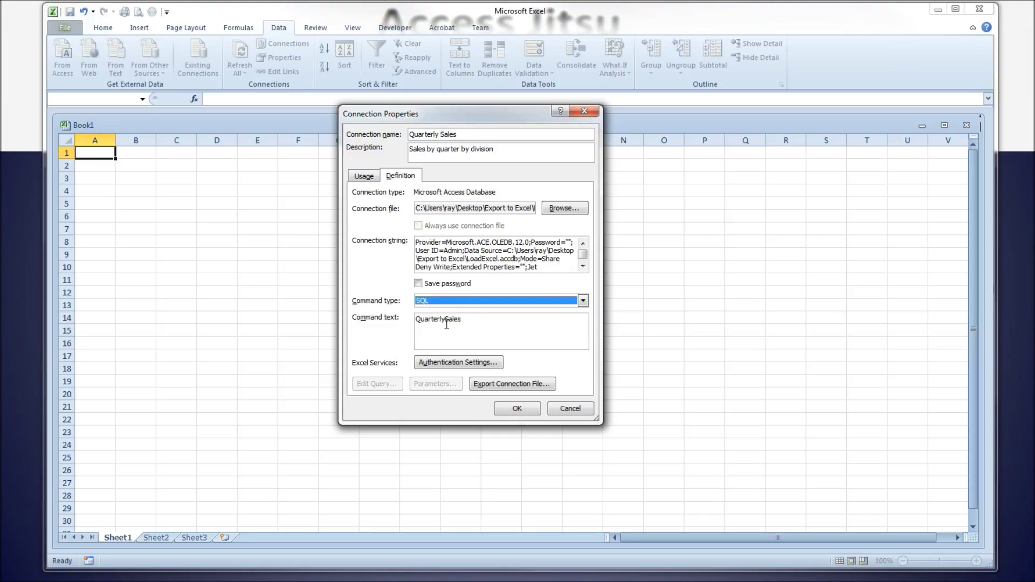
{"action": "left_click_drag", "start_coordinate": [470, 321], "coordinate": [434, 348]}
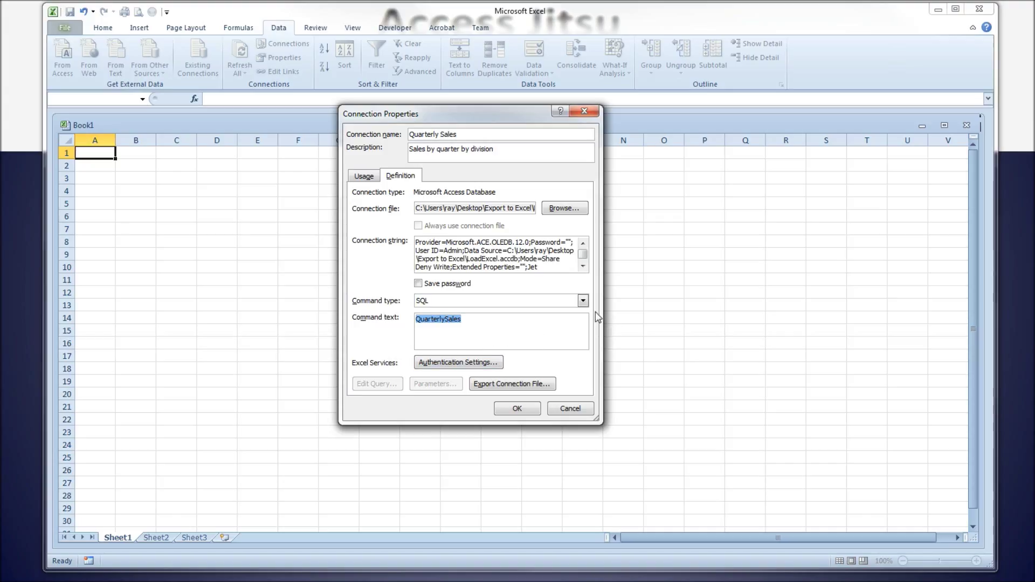
{"action": "left_click", "coordinate": [584, 301]}
{"action": "left_click", "coordinate": [443, 318]}
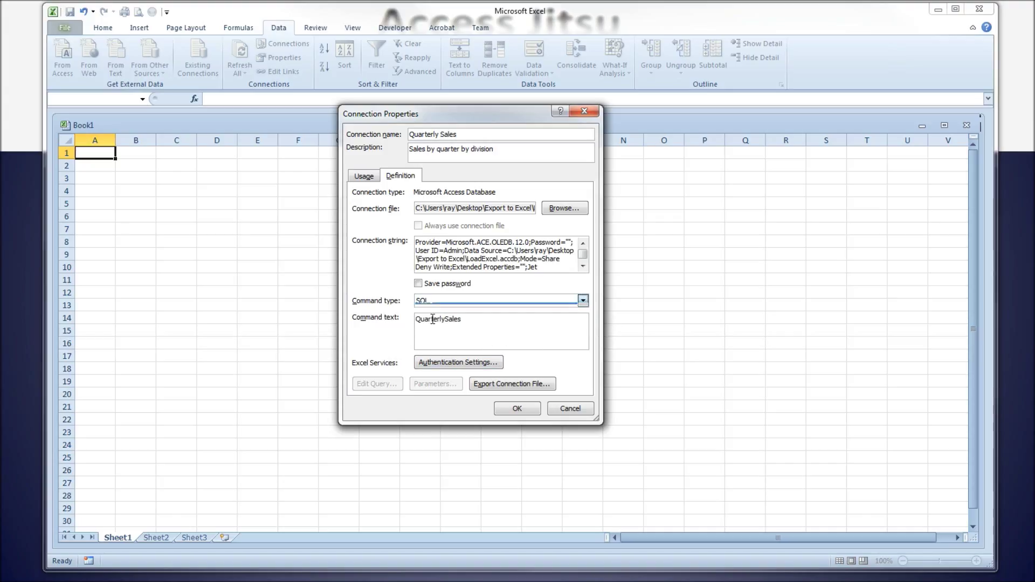
Keep Windows Authentication as the Excel Services authentication and accept the connection properties
{"action": "left_click", "coordinate": [448, 364]}
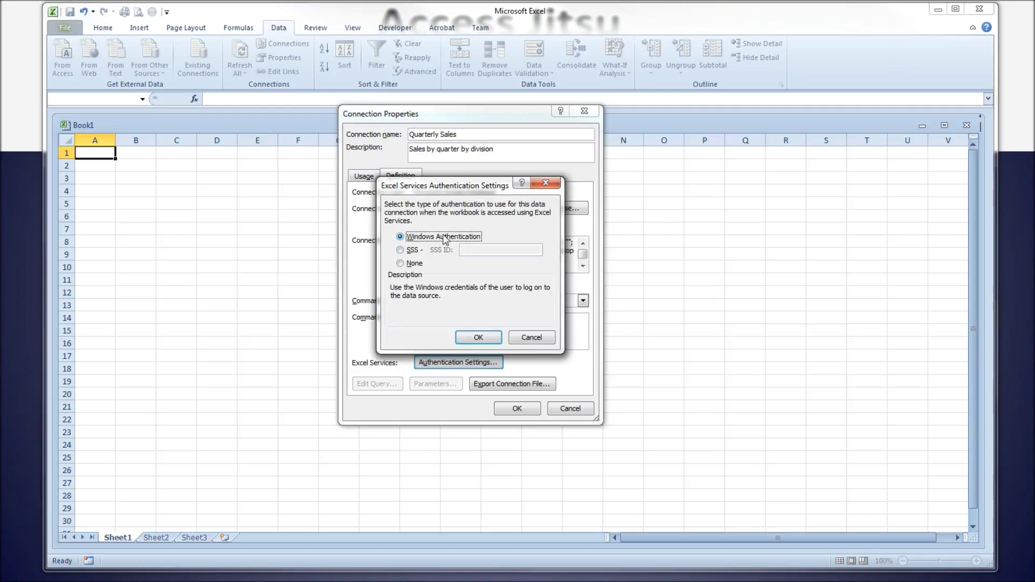
{"action": "left_click_drag", "start_coordinate": [457, 192], "coordinate": [407, 201]}
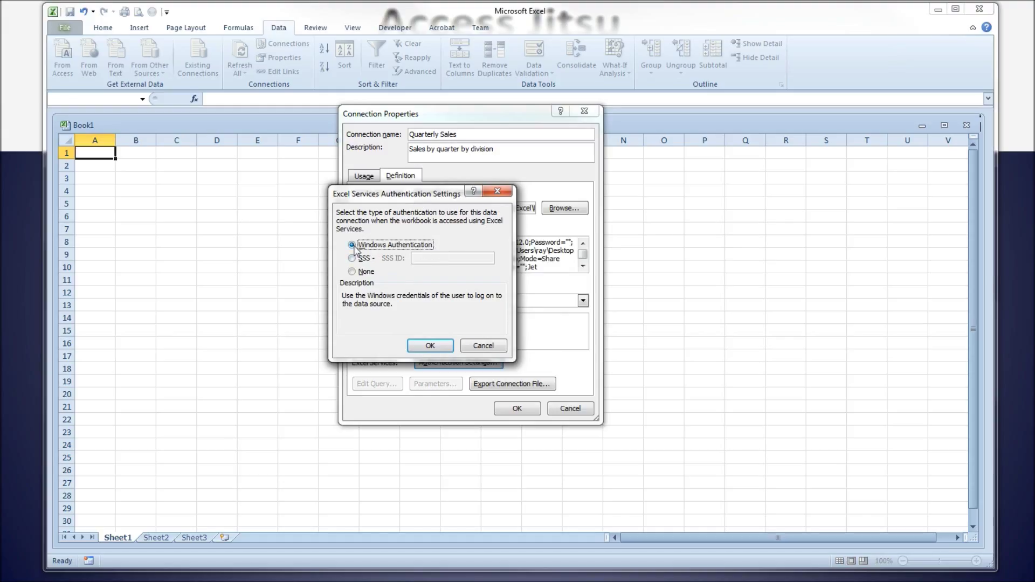
{"action": "left_click", "coordinate": [431, 346]}
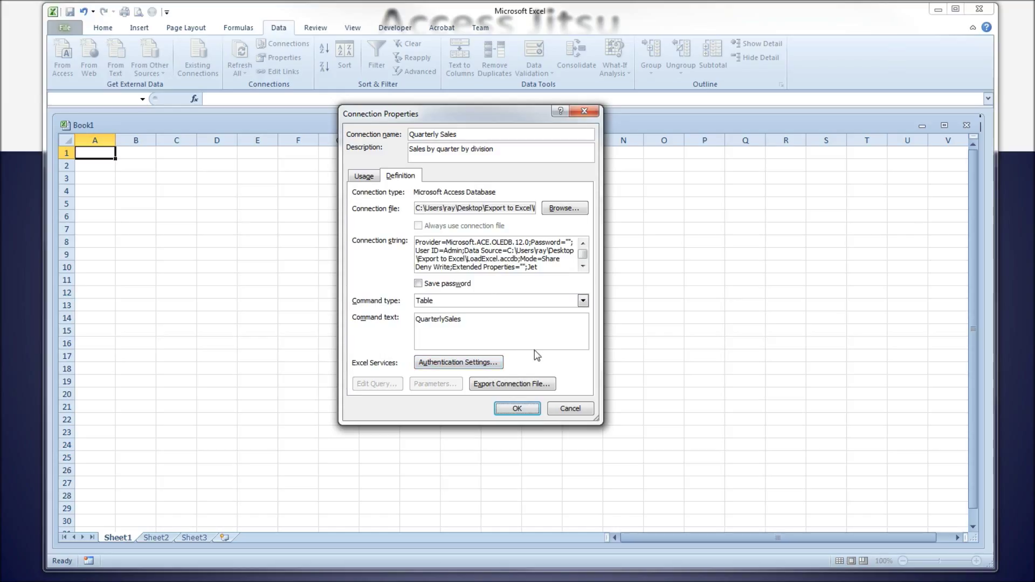
{"action": "left_click", "coordinate": [364, 177]}
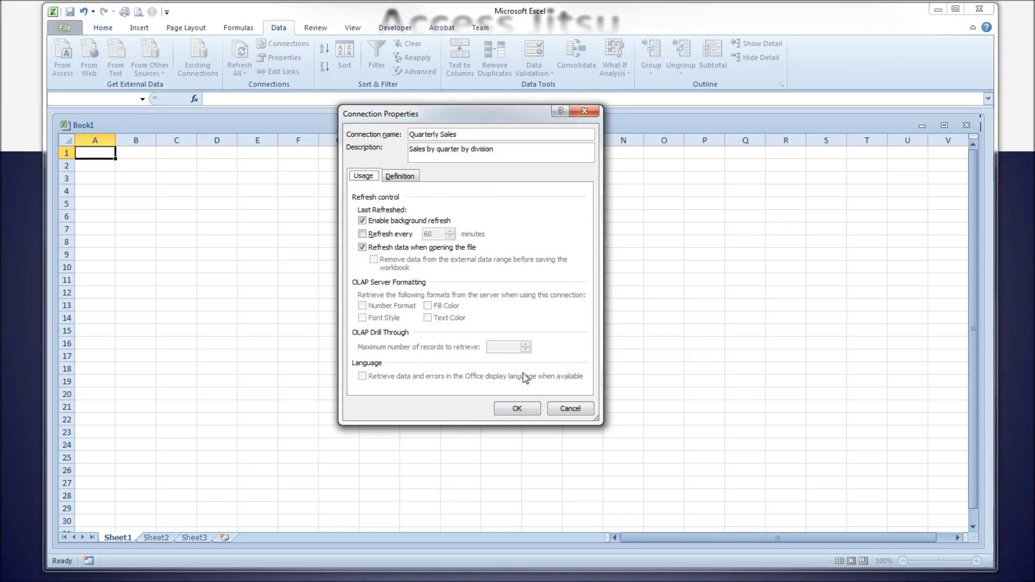
{"action": "left_click", "coordinate": [517, 409]}
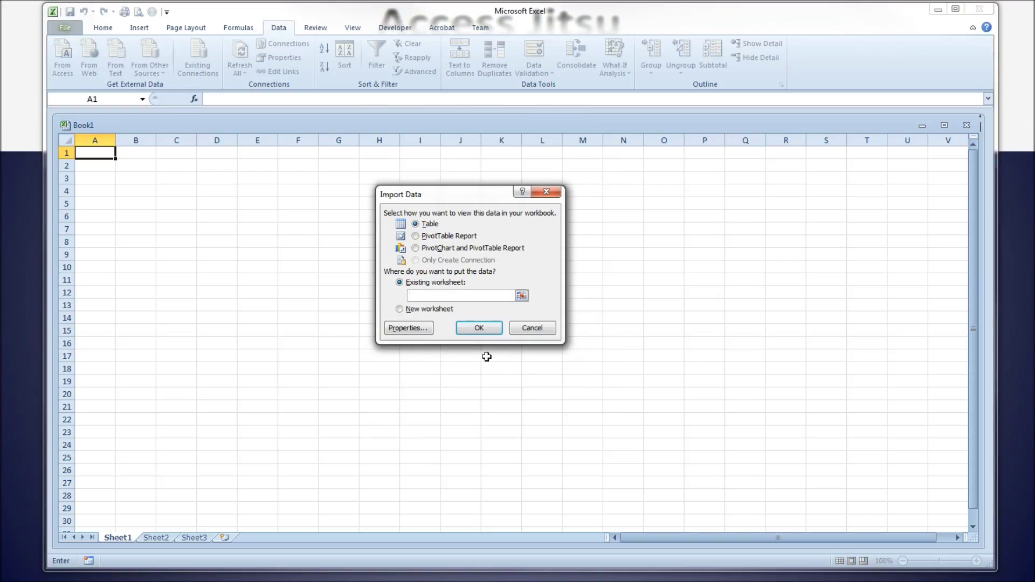
Set the import destination to cell B4 on the existing Sheet1 and import the data as a table
{"action": "left_click", "coordinate": [522, 296]}
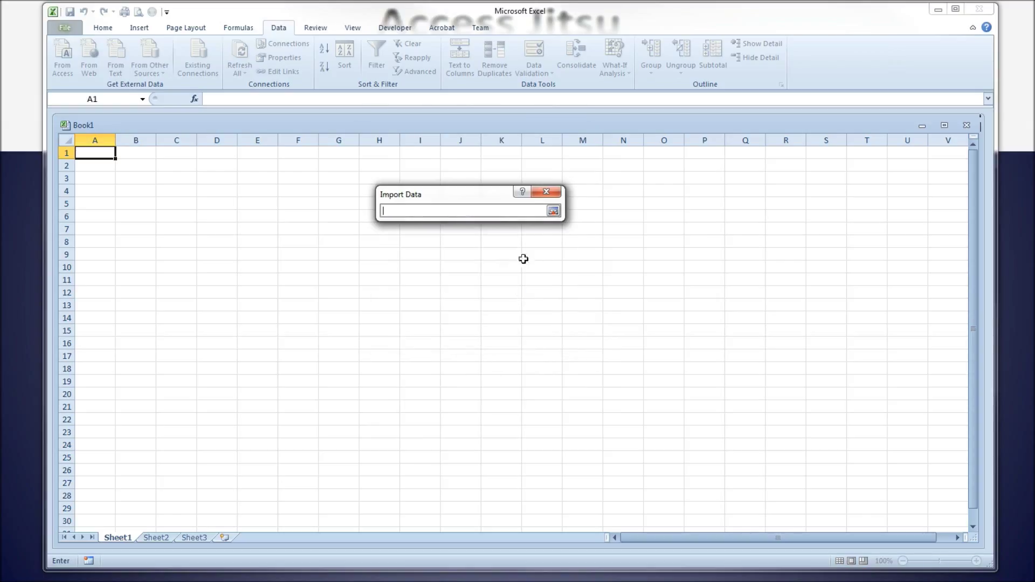
{"action": "left_click", "coordinate": [554, 211]}
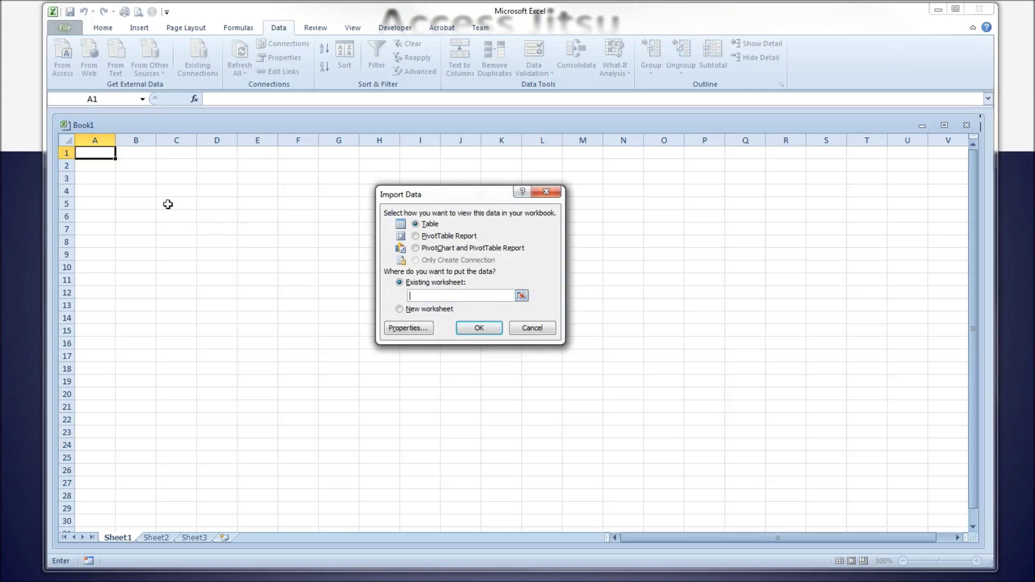
{"action": "left_click", "coordinate": [135, 190]}
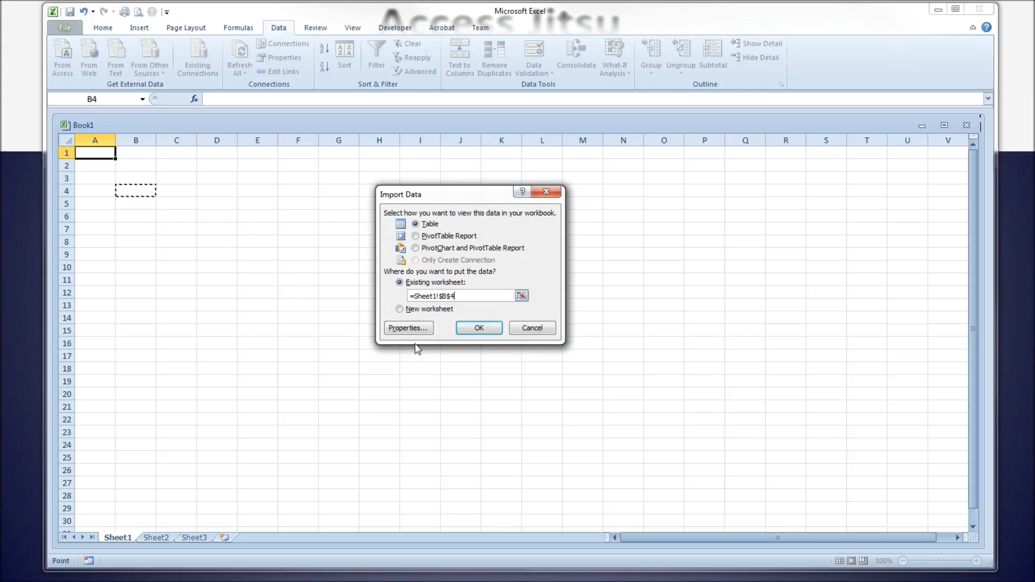
{"action": "left_click", "coordinate": [479, 328]}
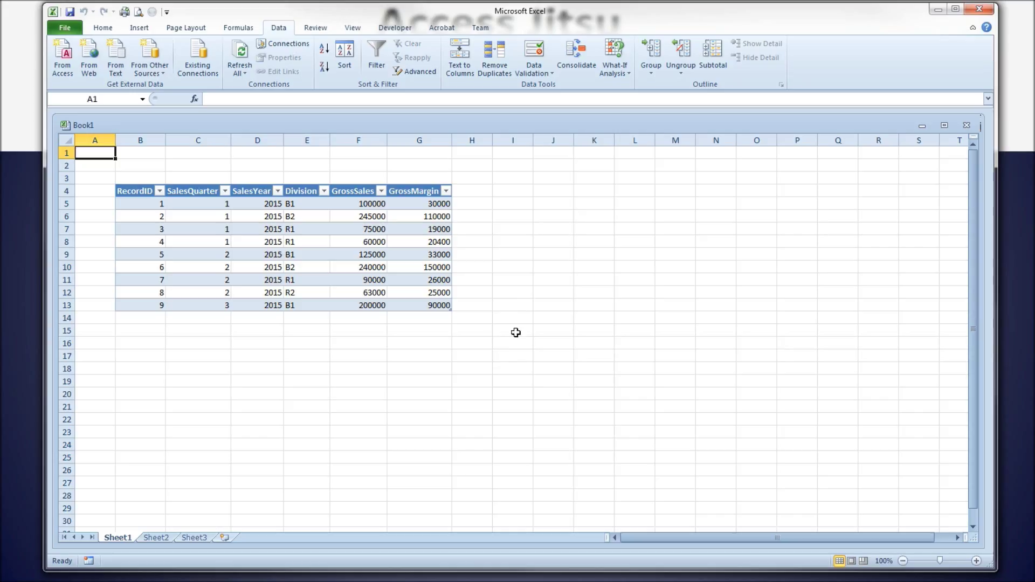
Try extending the imported table three columns across to column J and three rows down to row 16
{"action": "left_click_drag", "start_coordinate": [135, 192], "coordinate": [470, 298]}
{"action": "left_click", "coordinate": [470, 297]}
{"action": "left_click", "coordinate": [437, 305]}
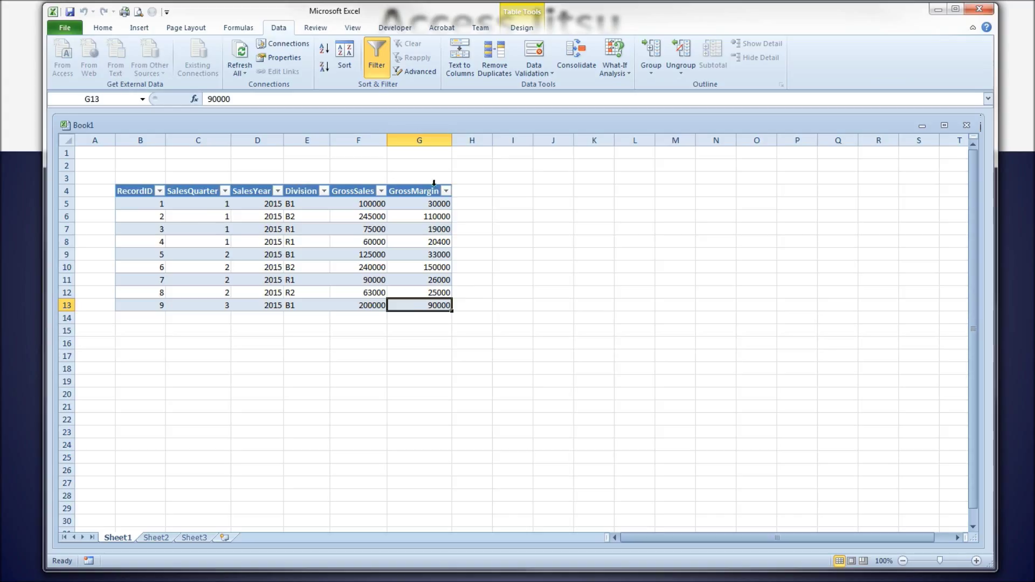
{"action": "left_click", "coordinate": [473, 285]}
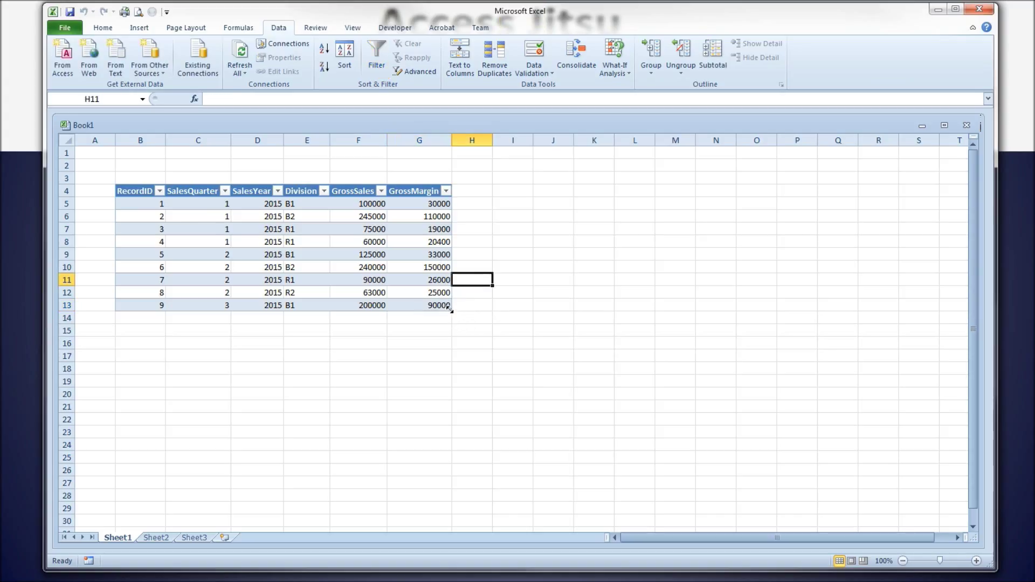
{"action": "left_click", "coordinate": [470, 203]}
{"action": "left_click", "coordinate": [507, 204]}
{"action": "left_click", "coordinate": [547, 203]}
{"action": "left_click_drag", "start_coordinate": [476, 311], "coordinate": [561, 301]}
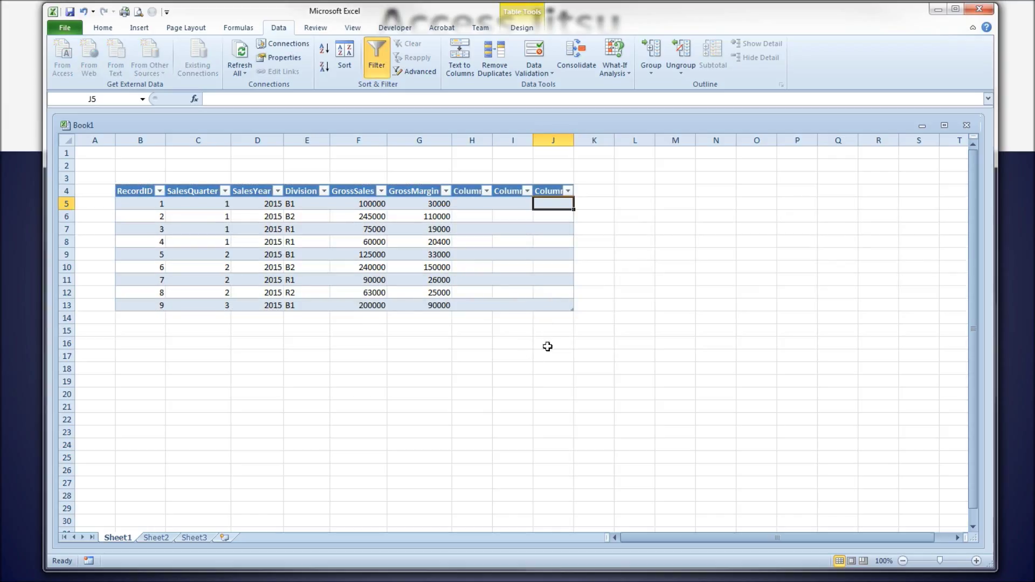
{"action": "left_click_drag", "start_coordinate": [318, 318], "coordinate": [352, 346]}
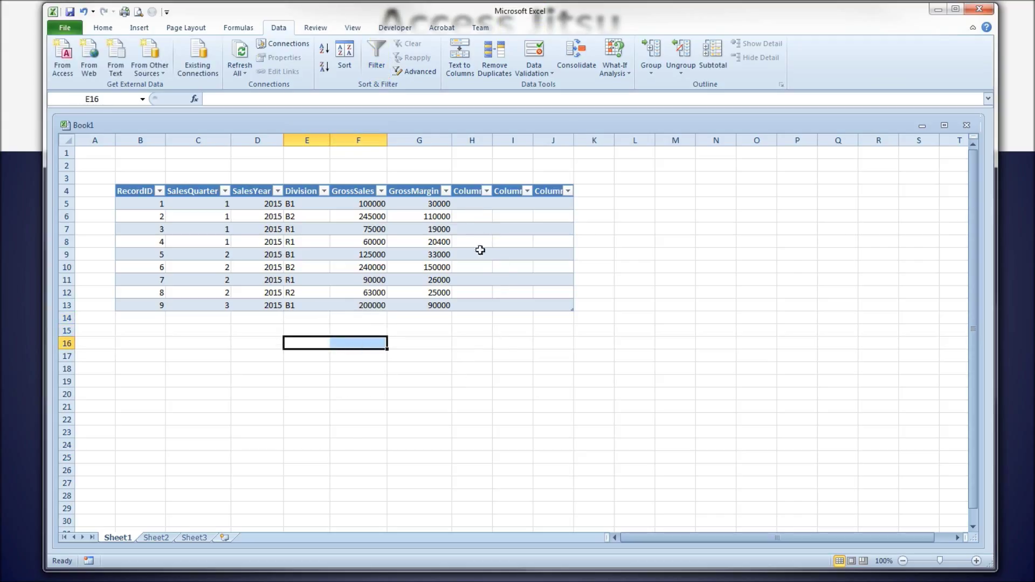
{"action": "left_click_drag", "start_coordinate": [572, 310], "coordinate": [568, 347]}
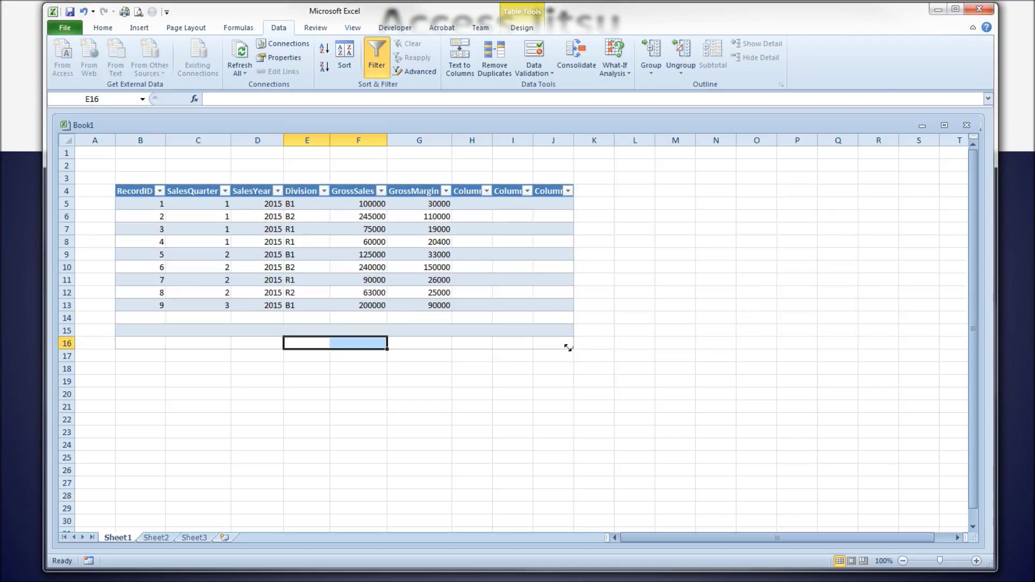
Shrink the table back to its imported data range, ending at cell G13
{"action": "left_click_drag", "start_coordinate": [472, 217], "coordinate": [465, 343]}
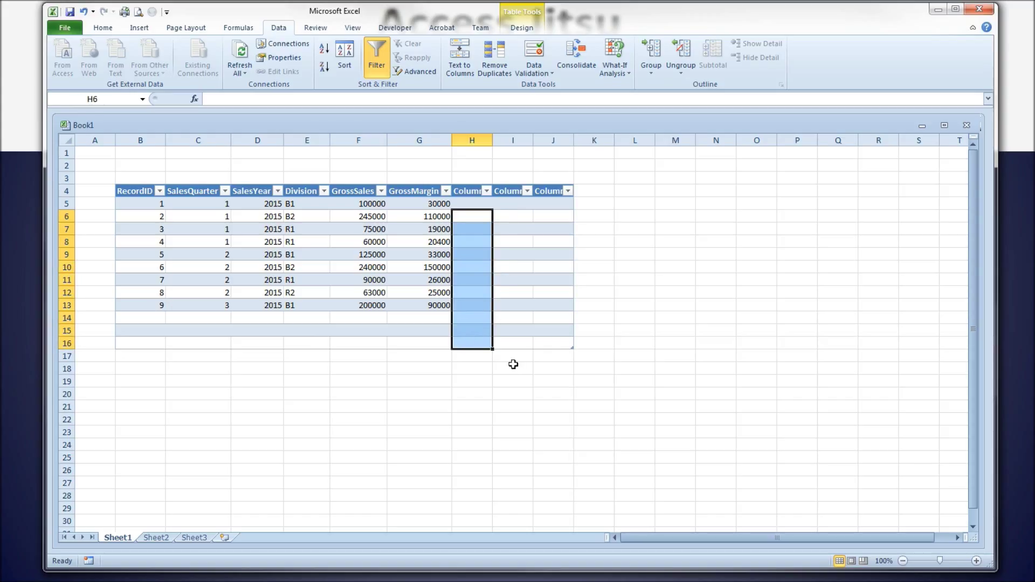
{"action": "left_click", "coordinate": [513, 365]}
{"action": "left_click_drag", "start_coordinate": [553, 339], "coordinate": [459, 310]}
{"action": "left_click", "coordinate": [476, 320]}
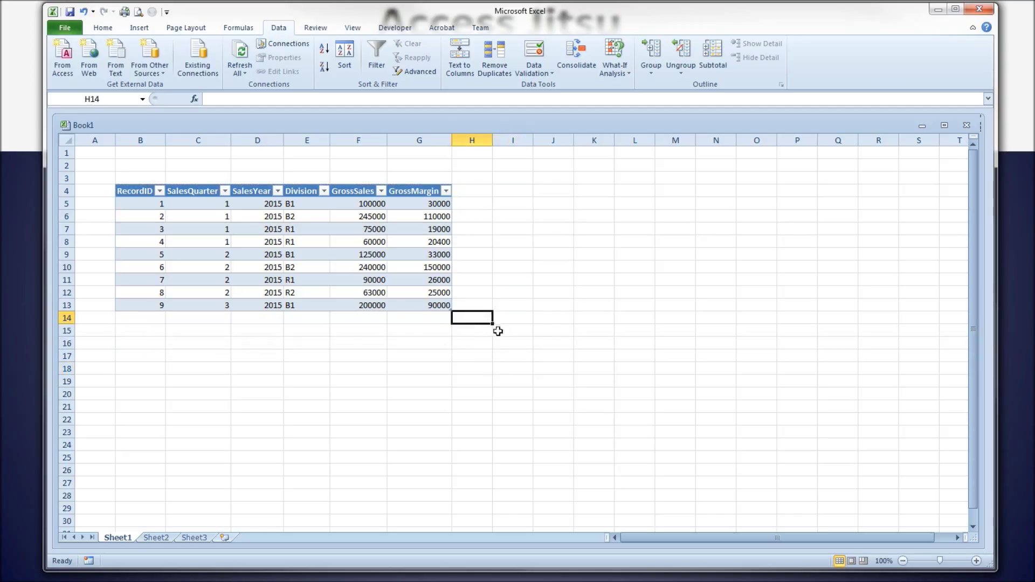
Add AutoSum totals for the GrossSales and GrossMargin columns in row 14, directly below the table
{"action": "left_click", "coordinate": [367, 315]}
{"action": "left_click", "coordinate": [103, 28]}
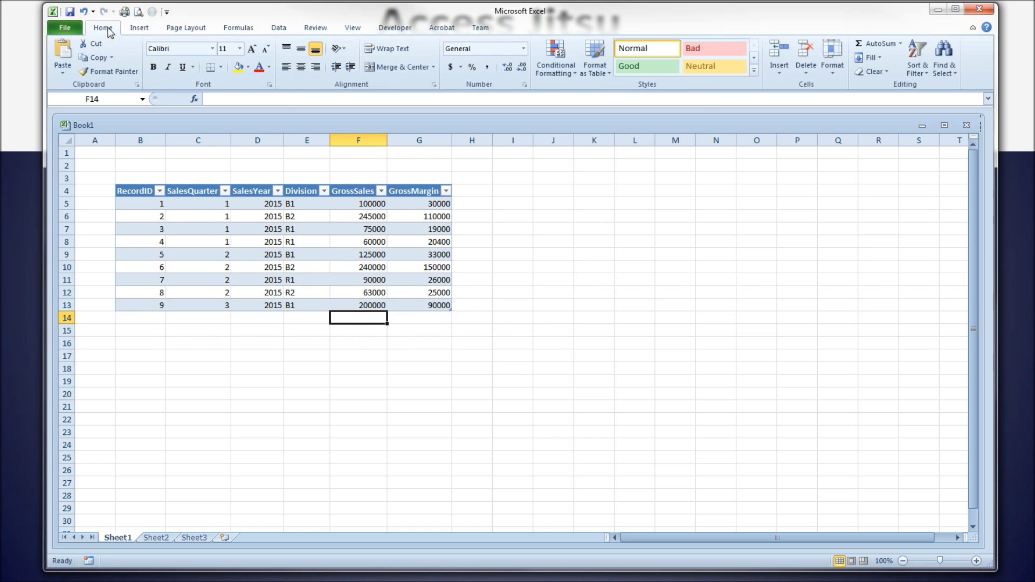
{"action": "left_click", "coordinate": [874, 43]}
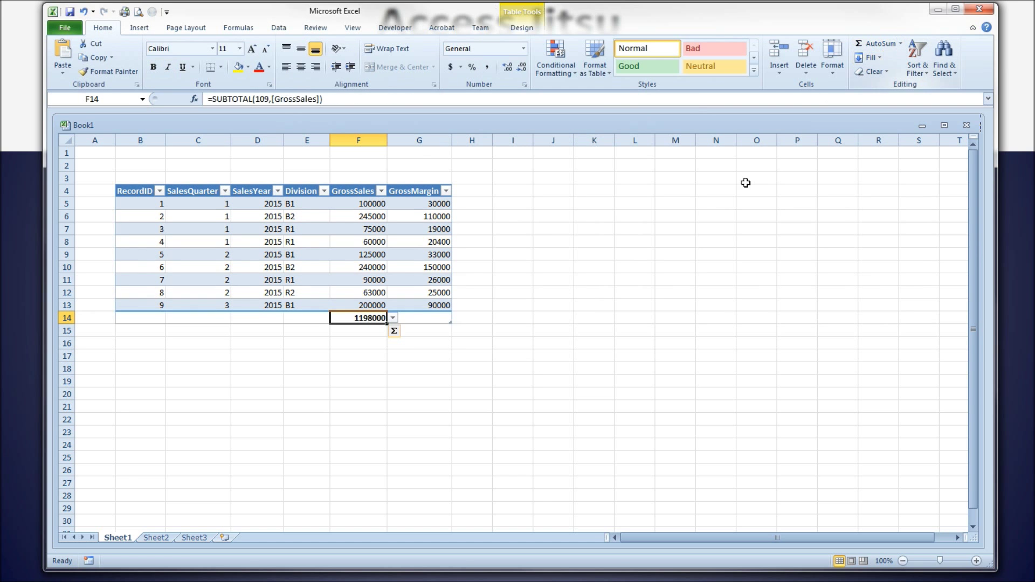
{"action": "left_click", "coordinate": [426, 319]}
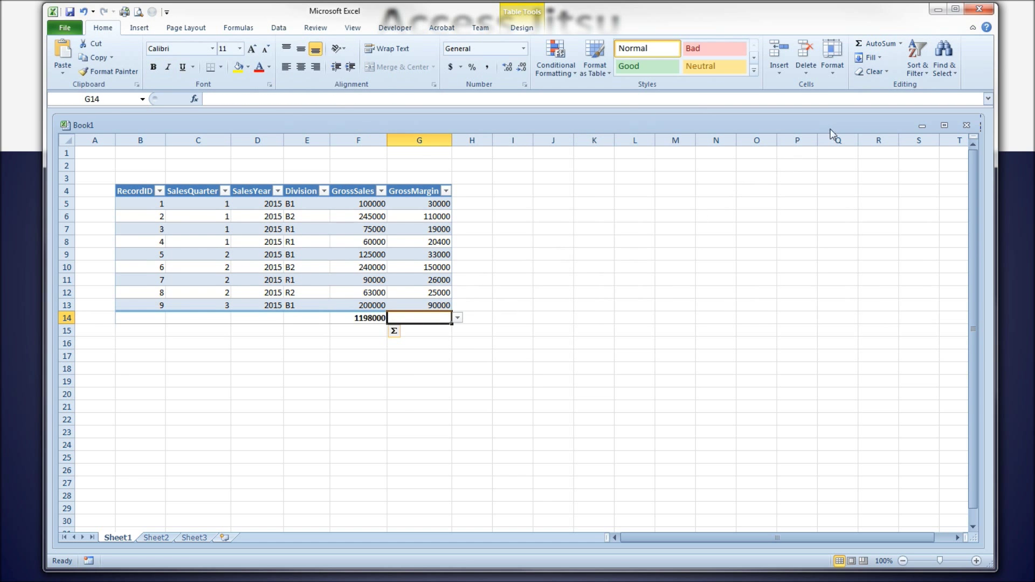
{"action": "left_click", "coordinate": [873, 43]}
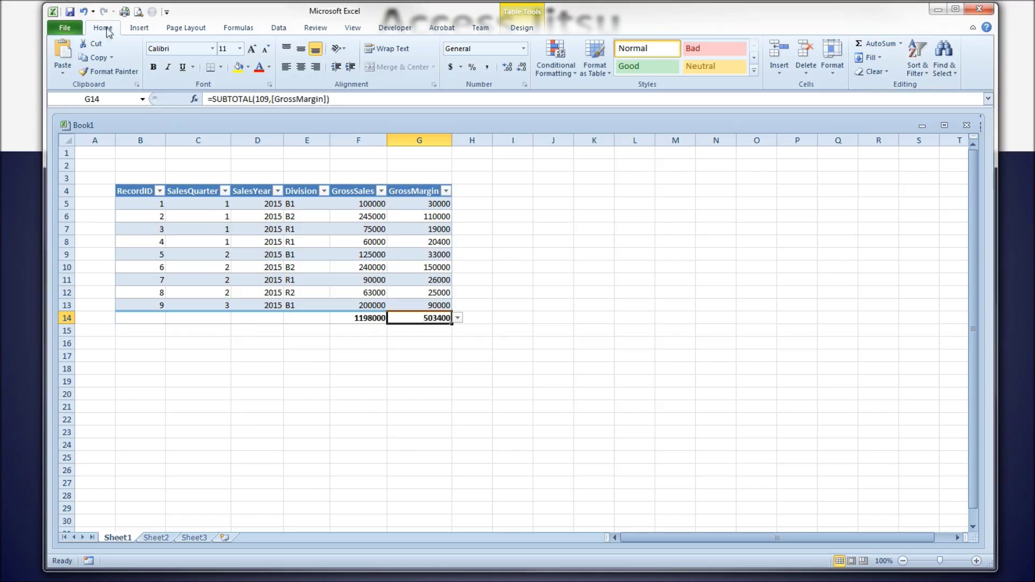
Save the workbook as Book1.xlsx in the Export to Excel folder on the desktop
{"action": "left_click", "coordinate": [70, 11]}
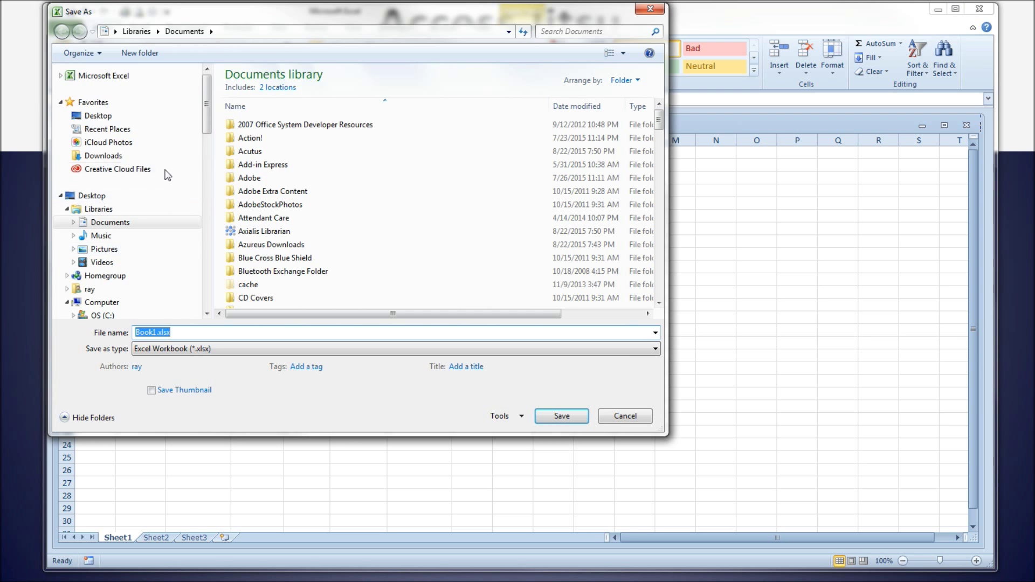
{"action": "left_click", "coordinate": [99, 116]}
{"action": "scroll", "coordinate": [620, 102], "scroll_direction": "down", "scroll_amount": 13}
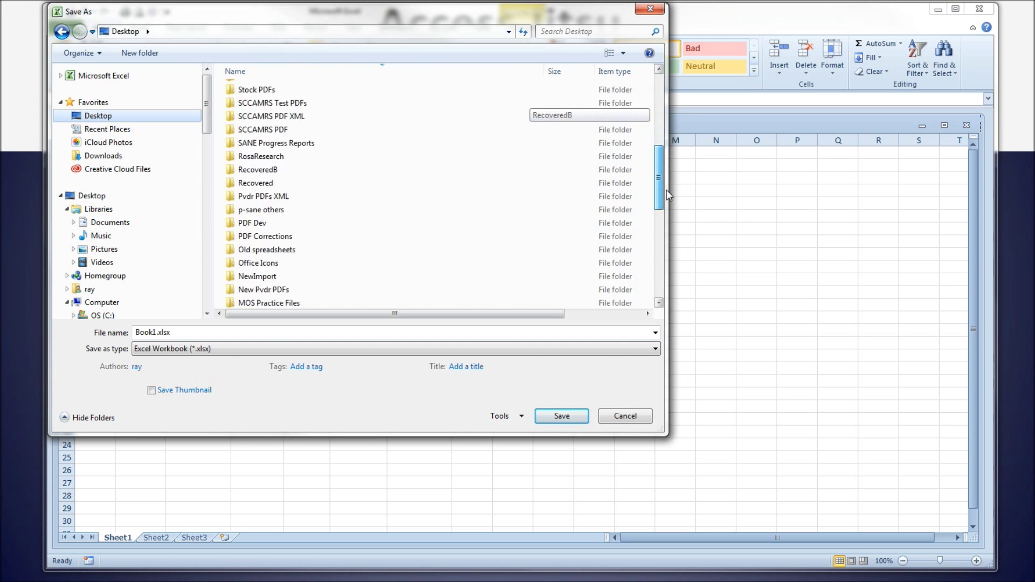
{"action": "left_click", "coordinate": [308, 117]}
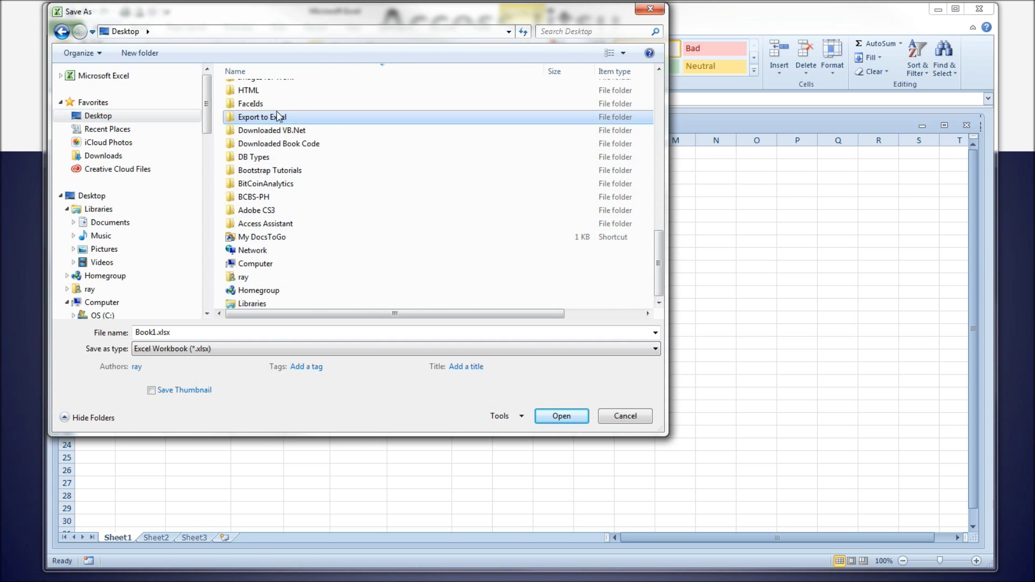
{"action": "double_click", "coordinate": [309, 115]}
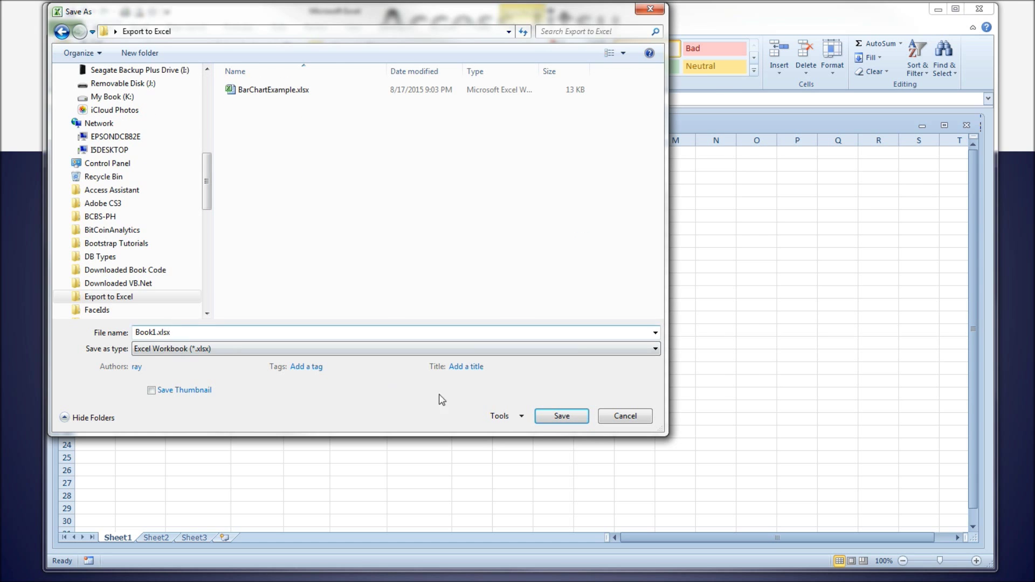
{"action": "left_click", "coordinate": [546, 416]}
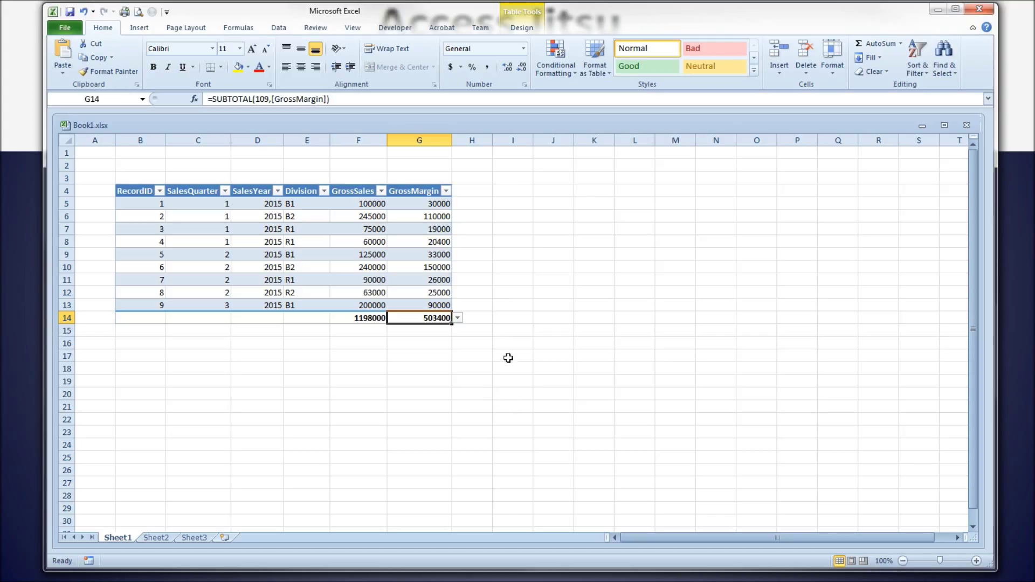
Color the GrossMargin header text in cell G4 red
{"action": "left_click", "coordinate": [418, 192]}
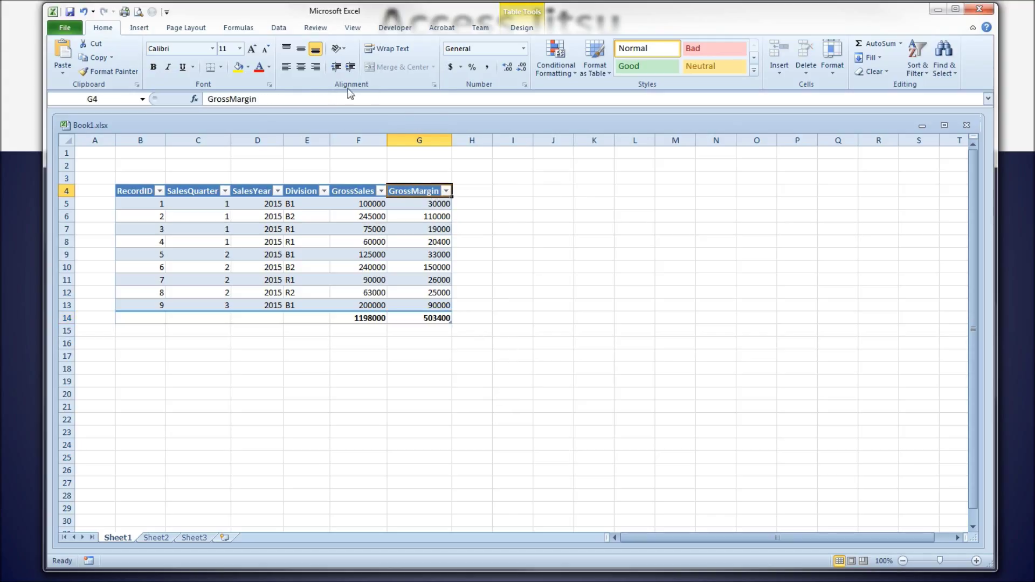
{"action": "left_click", "coordinate": [260, 68]}
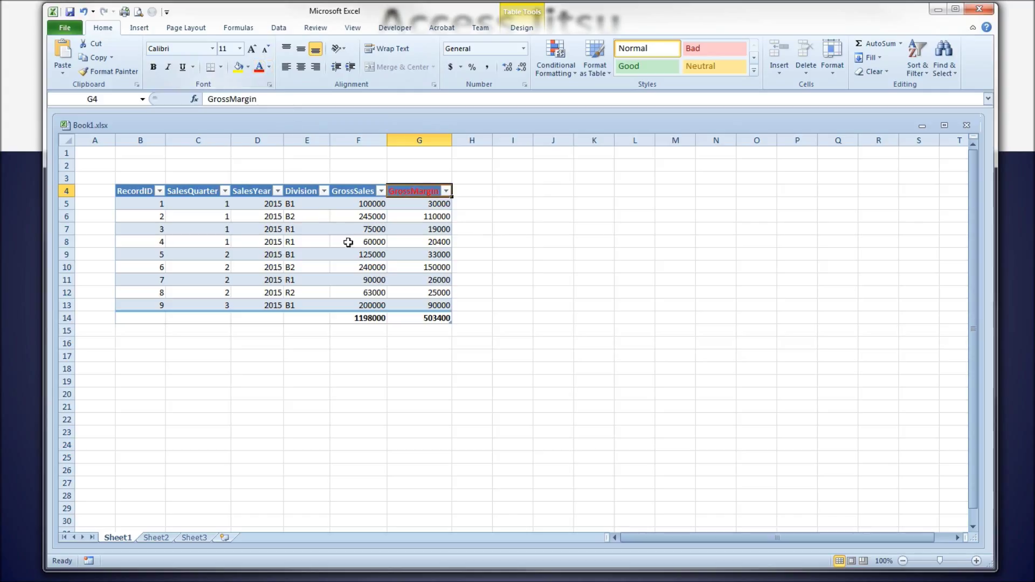
{"action": "left_click", "coordinate": [491, 201]}
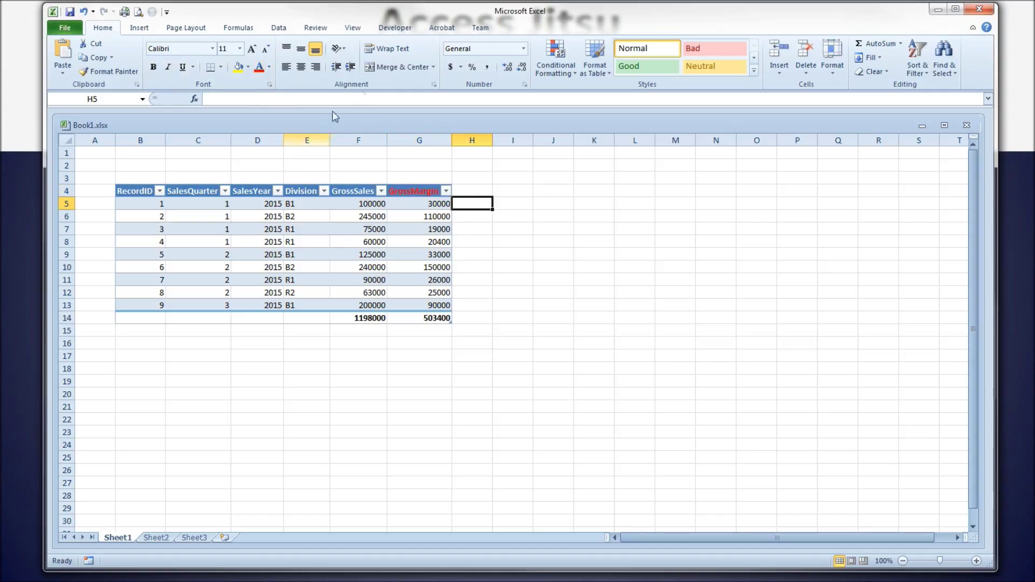
Review the Quarterly Sales entry in the workbook's connections list, slightly widening the Name column
{"action": "left_click", "coordinate": [280, 28]}
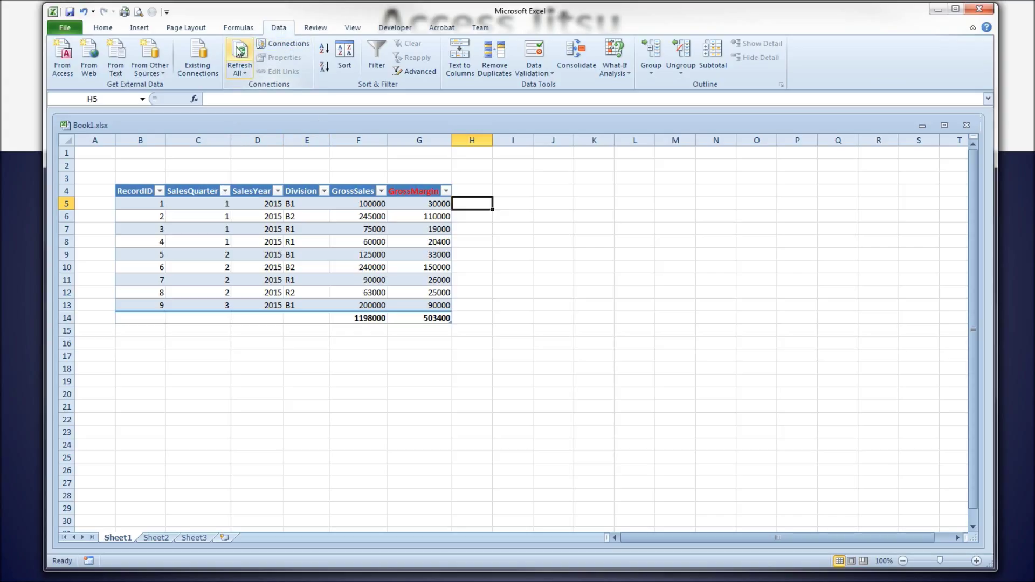
{"action": "left_click", "coordinate": [292, 44]}
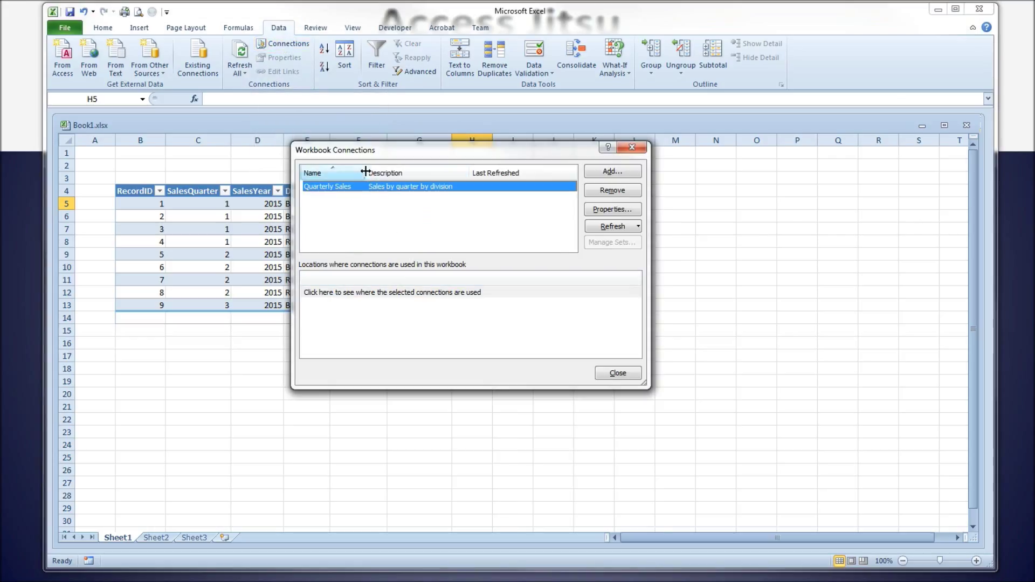
{"action": "left_click_drag", "start_coordinate": [366, 173], "coordinate": [369, 172]}
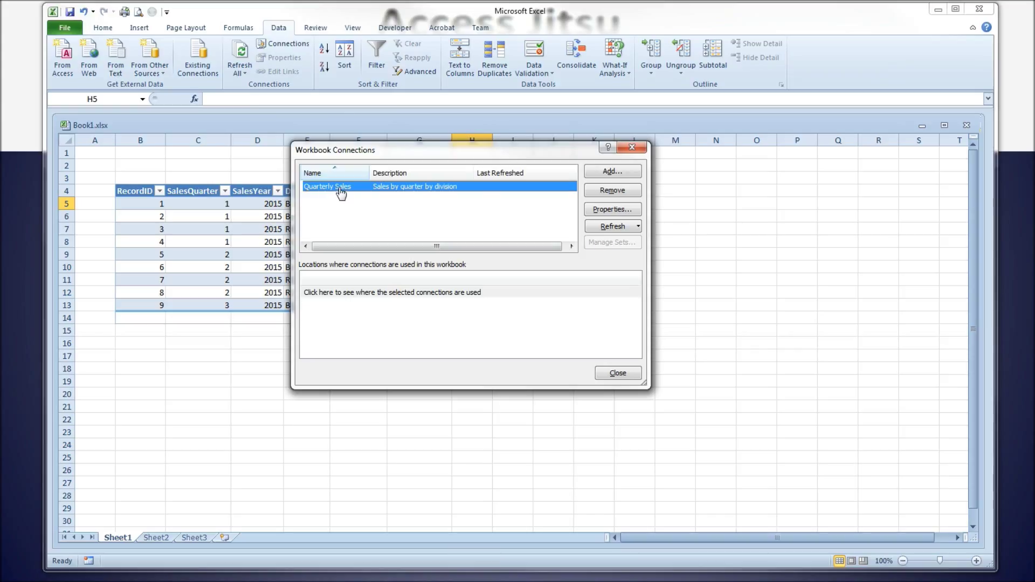
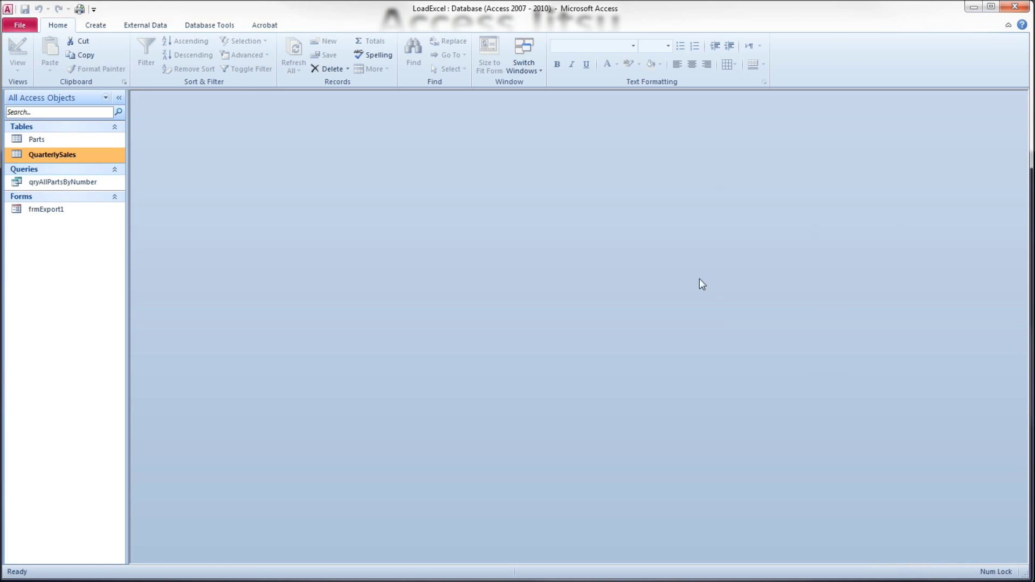
Switch to Access, open the QuarterlySales table and start a new record with SalesQuarter 3 and SalesYear 2015
{"action": "double_click", "coordinate": [70, 156]}
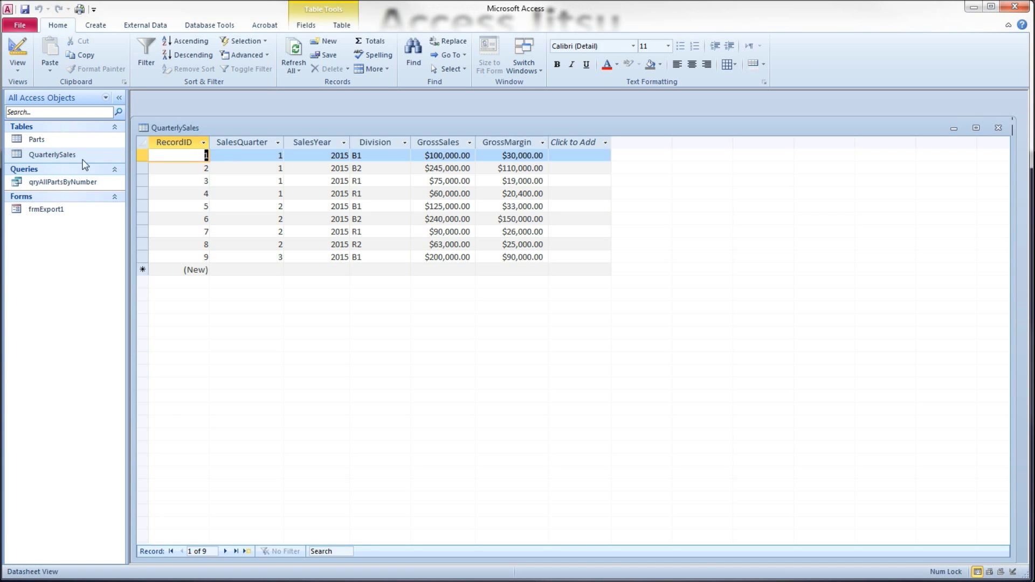
{"action": "left_click", "coordinate": [263, 268]}
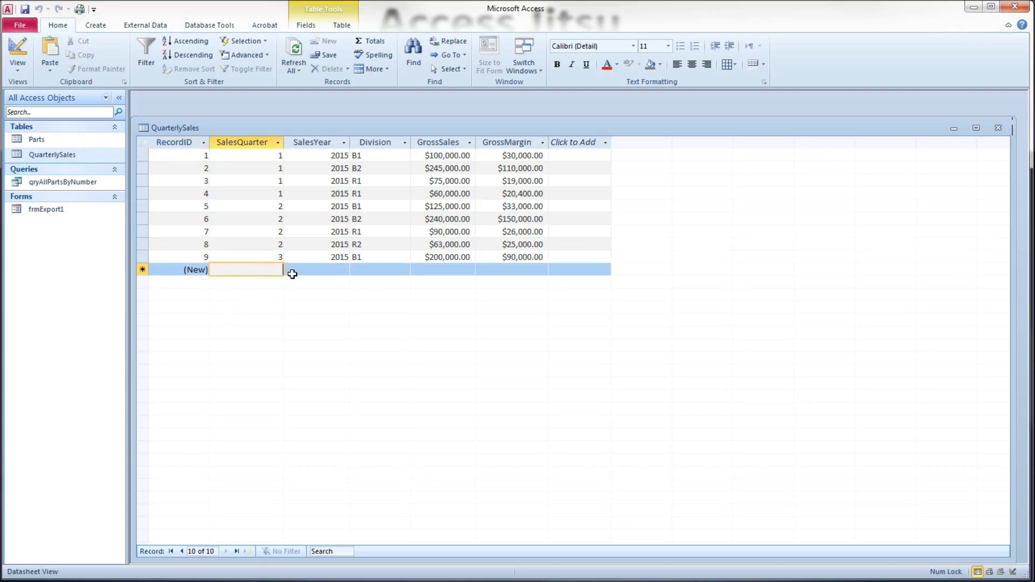
{"action": "type", "text": "3"}
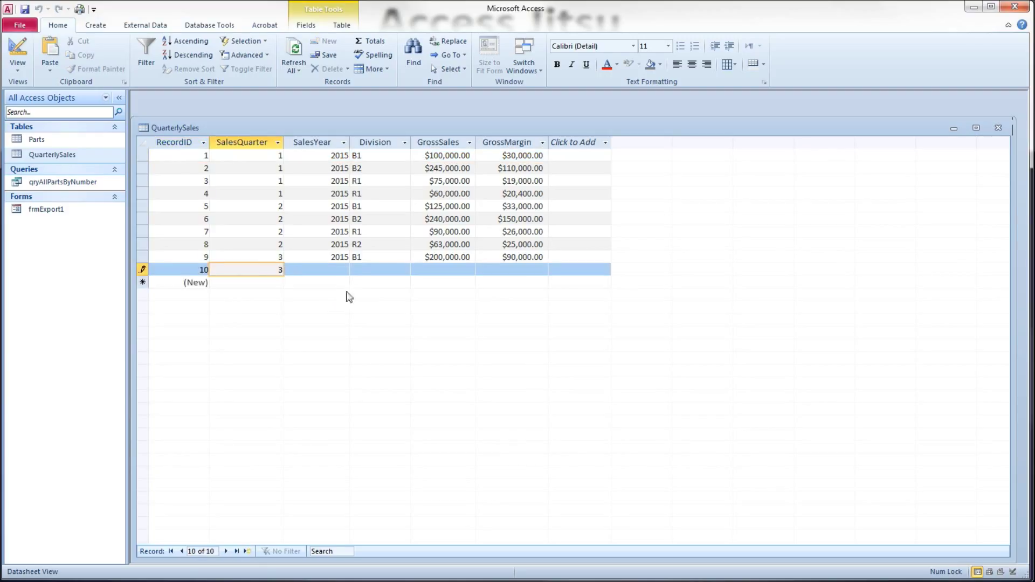
{"action": "left_click", "coordinate": [349, 269]}
{"action": "type", "text": "2015"}
{"action": "key", "text": "Tab"}
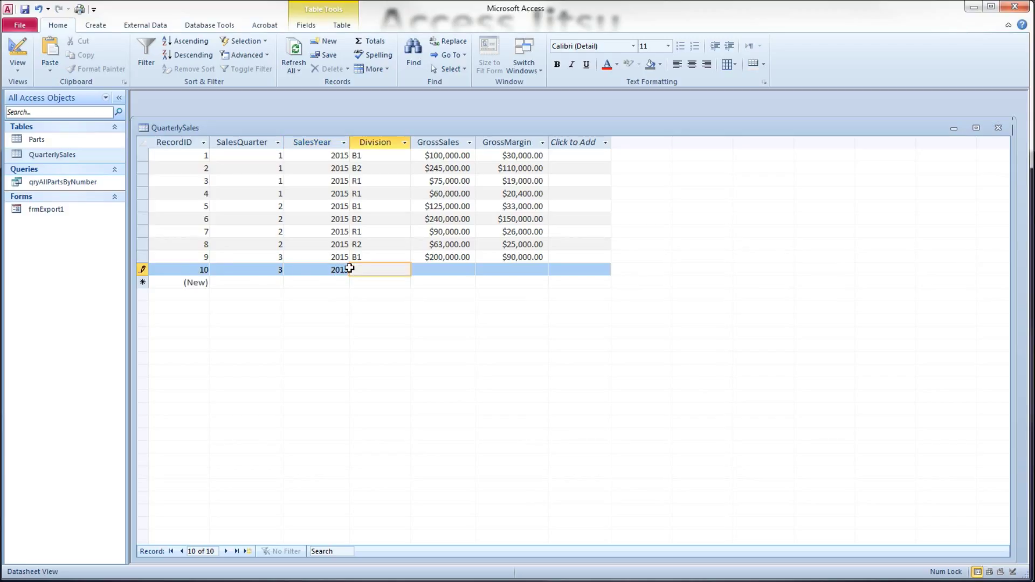
Complete the new record with Division B2, GrossSales 250000 and GrossMargin 120000, and close the table
{"action": "type", "text": "B2"}
{"action": "key", "text": "Tab"}
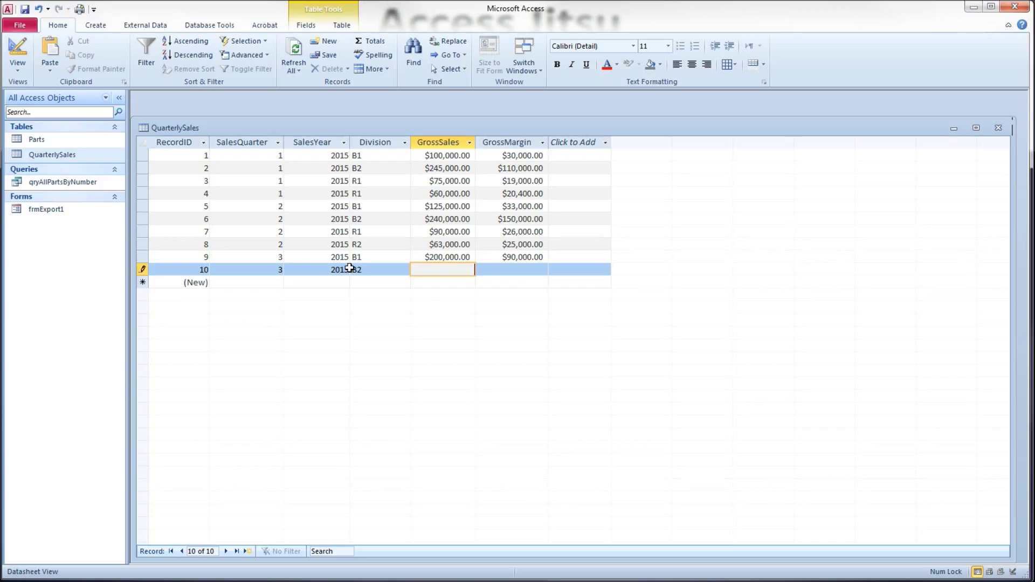
{"action": "type", "text": "250000"}
{"action": "key", "text": "Tab"}
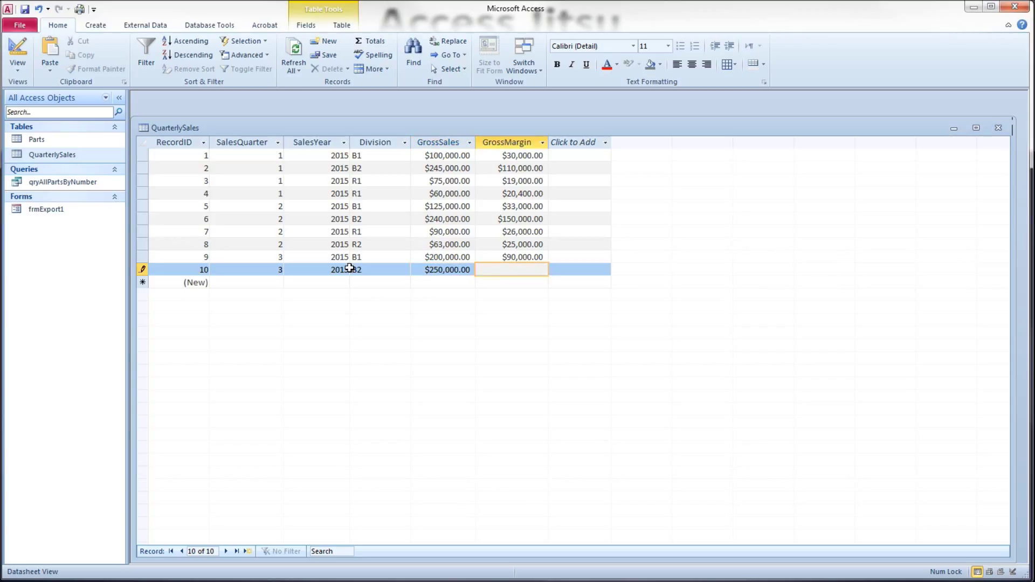
{"action": "type", "text": "120000"}
{"action": "left_click", "coordinate": [502, 246]}
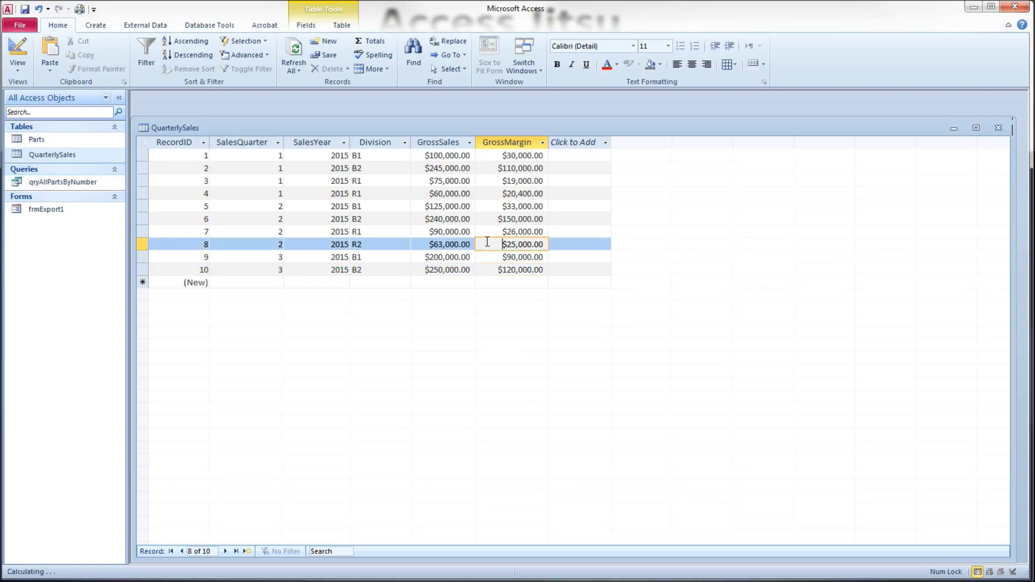
{"action": "left_click", "coordinate": [998, 128]}
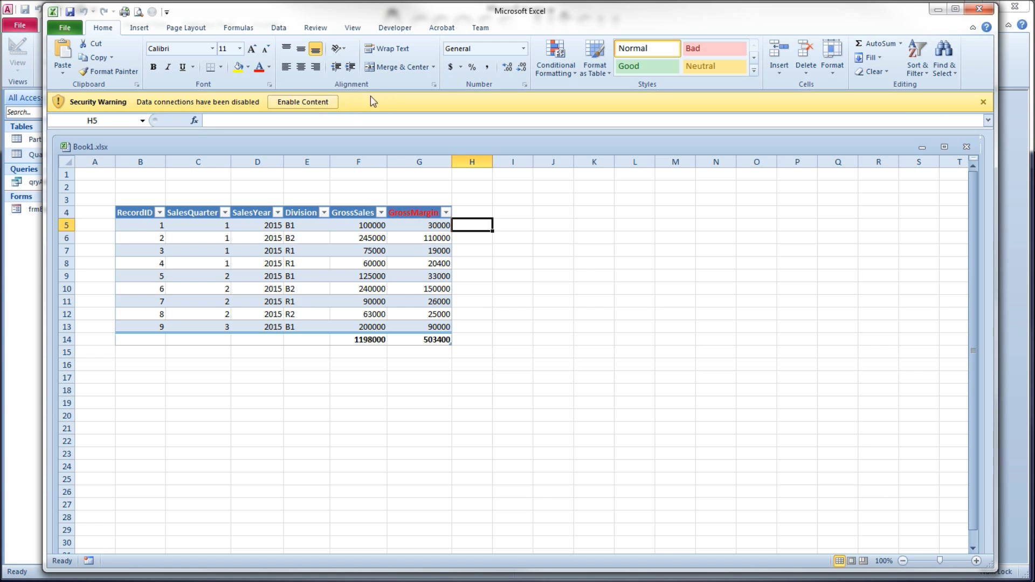
Enable the data connections in the reopened Book1.xlsx workbook and reconnect to LoadExcel.accdb with the default login settings to refresh the table
{"action": "left_click", "coordinate": [306, 103]}
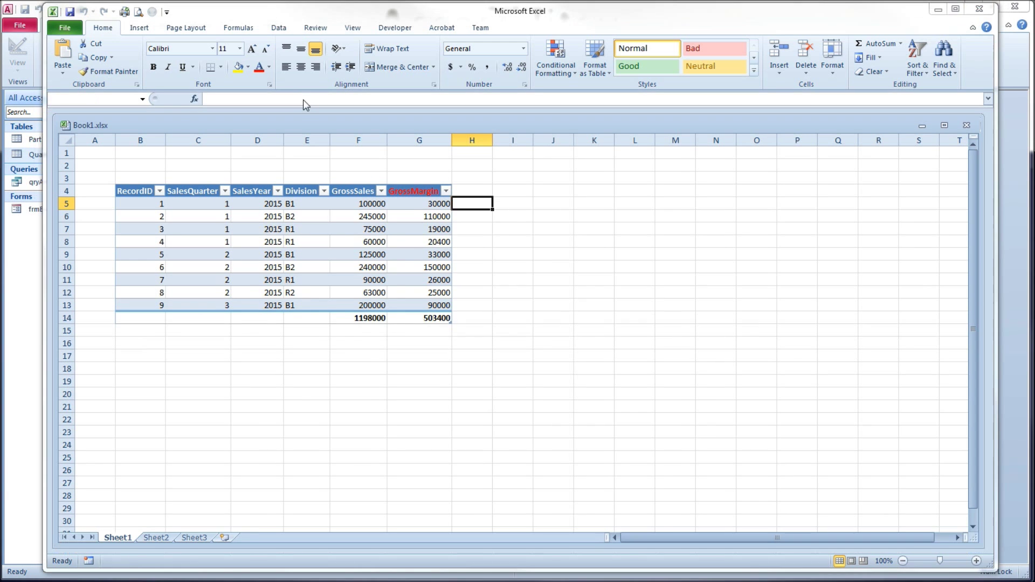
{"action": "left_click", "coordinate": [472, 337]}
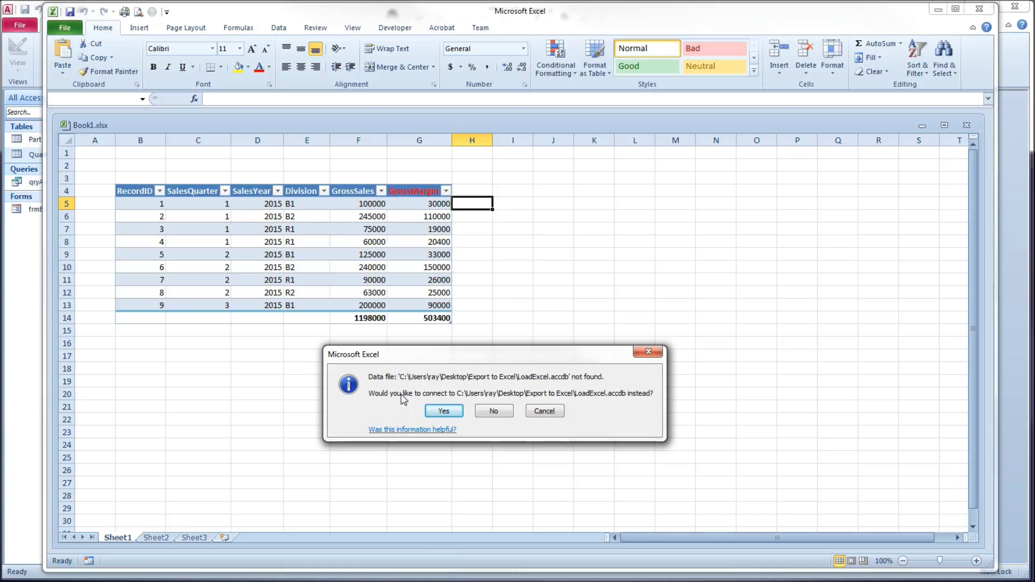
{"action": "left_click", "coordinate": [443, 413]}
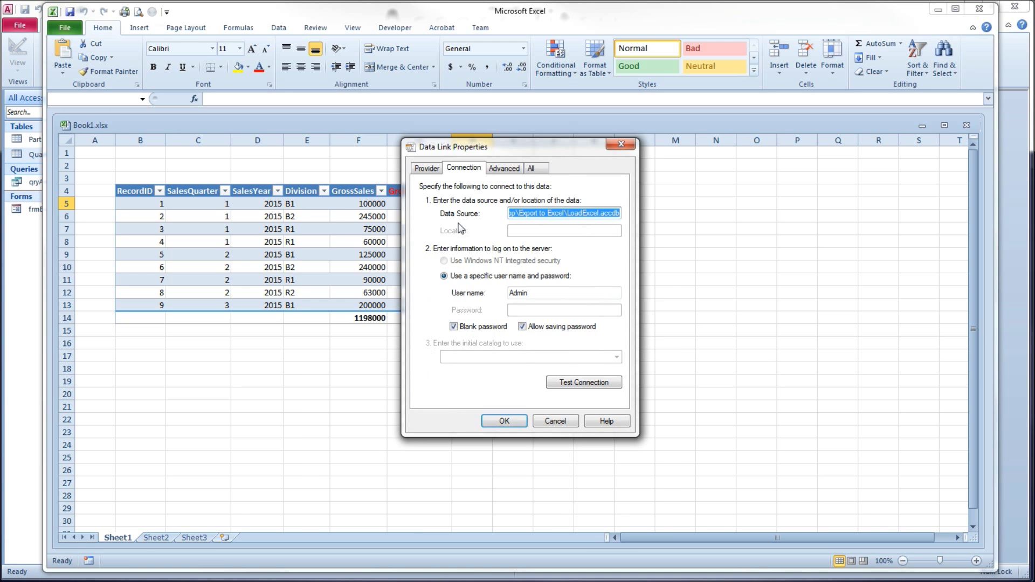
{"action": "left_click", "coordinate": [496, 421]}
{"action": "left_click_drag", "start_coordinate": [522, 198], "coordinate": [529, 343]}
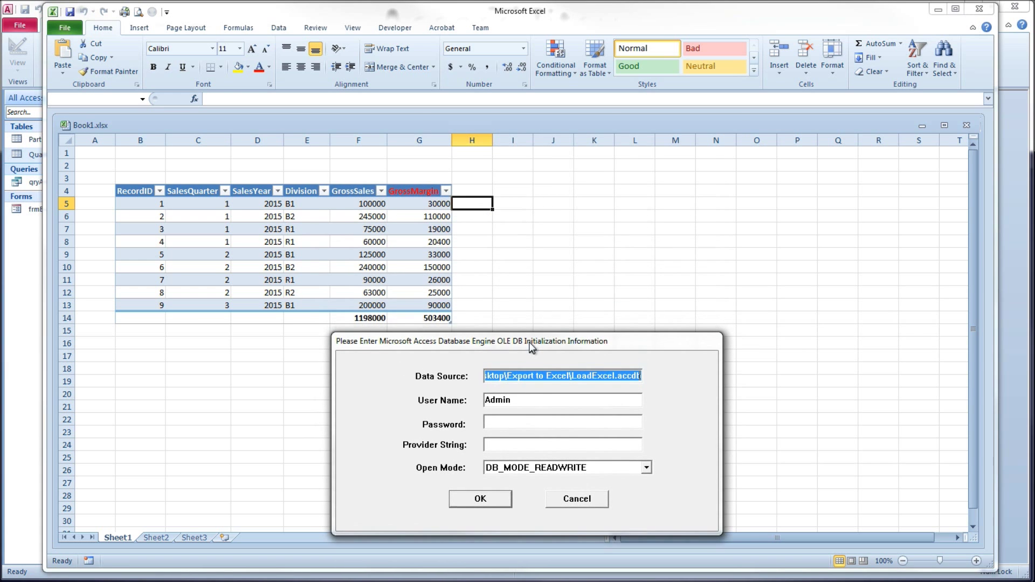
{"action": "left_click", "coordinate": [501, 423]}
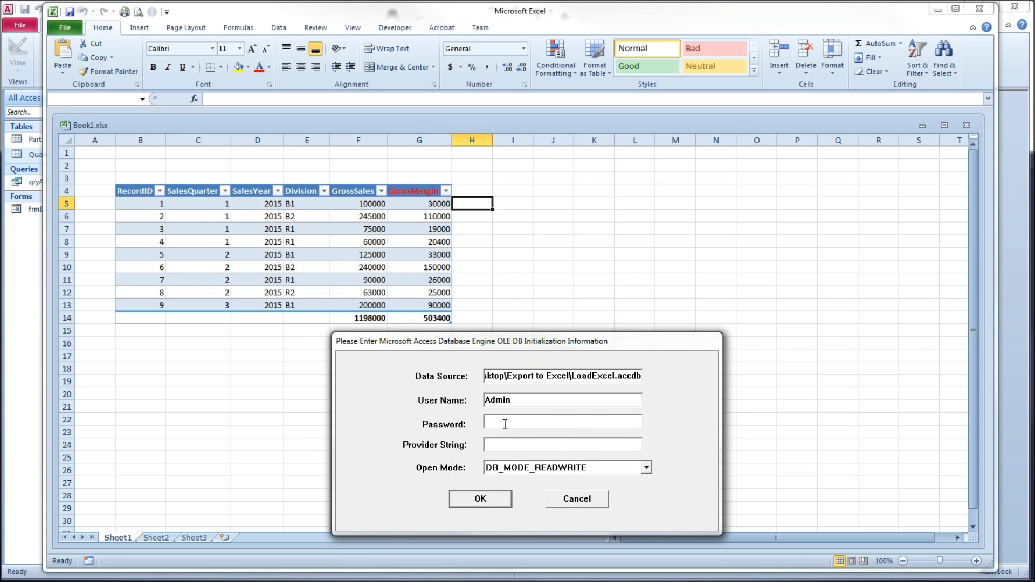
{"action": "left_click", "coordinate": [479, 501]}
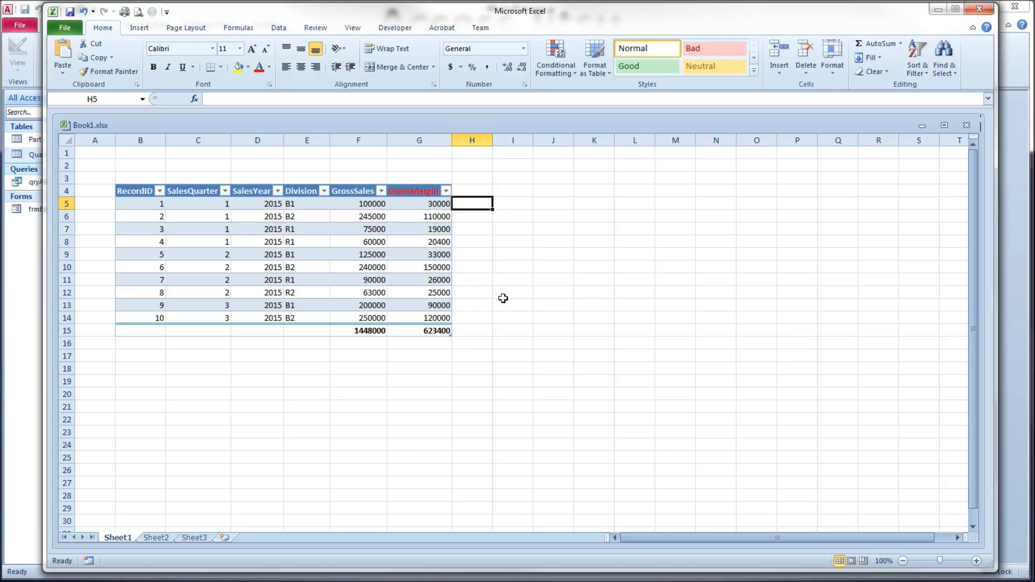
{"action": "left_click", "coordinate": [256, 355]}
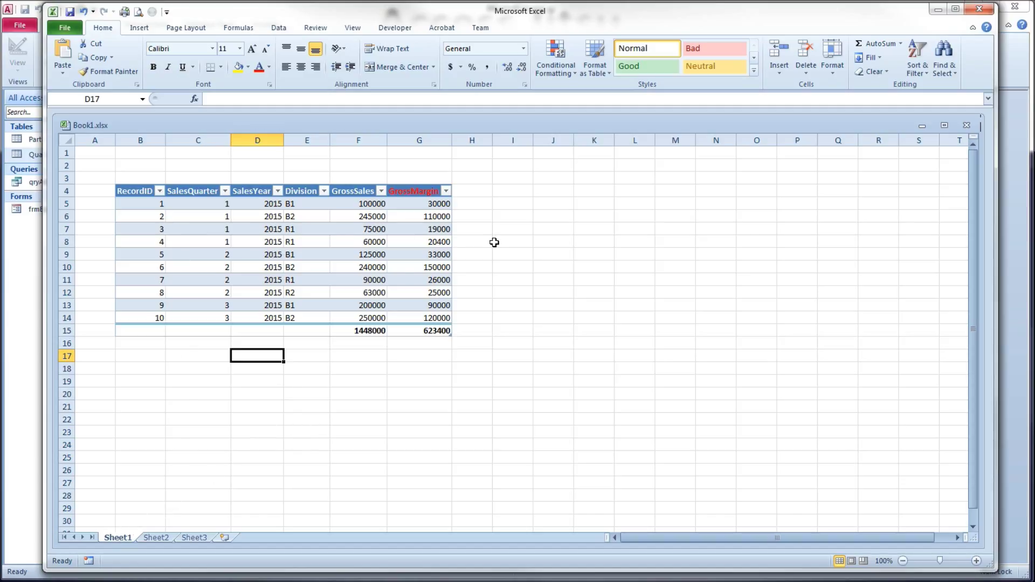
Look through Sheet2 and Sheet3, return to the sales table on Sheet1 and display the data connection commands
{"action": "left_click", "coordinate": [156, 538]}
{"action": "left_click", "coordinate": [193, 538]}
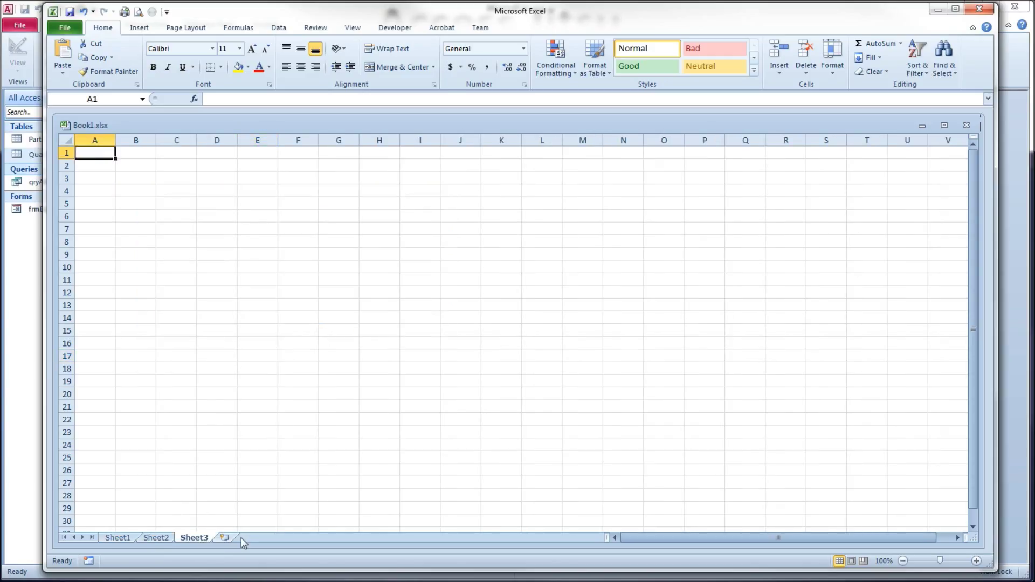
{"action": "left_click", "coordinate": [158, 538]}
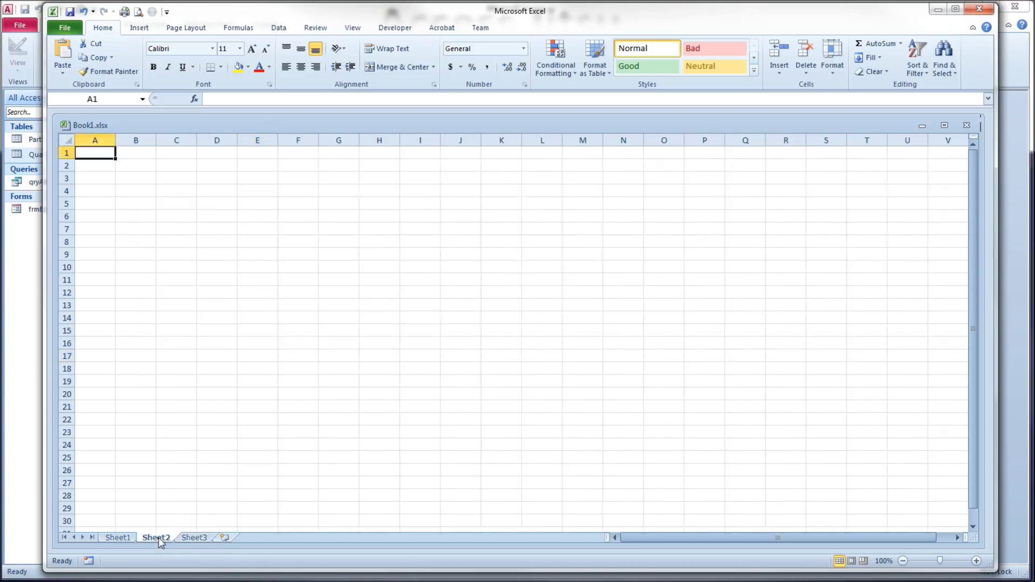
{"action": "left_click", "coordinate": [119, 539]}
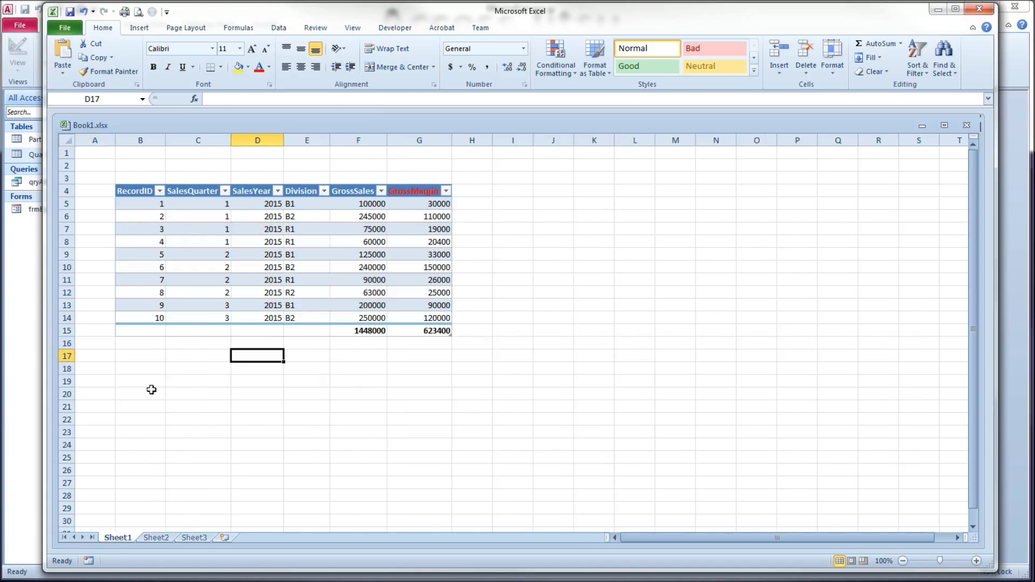
{"action": "left_click", "coordinate": [279, 27]}
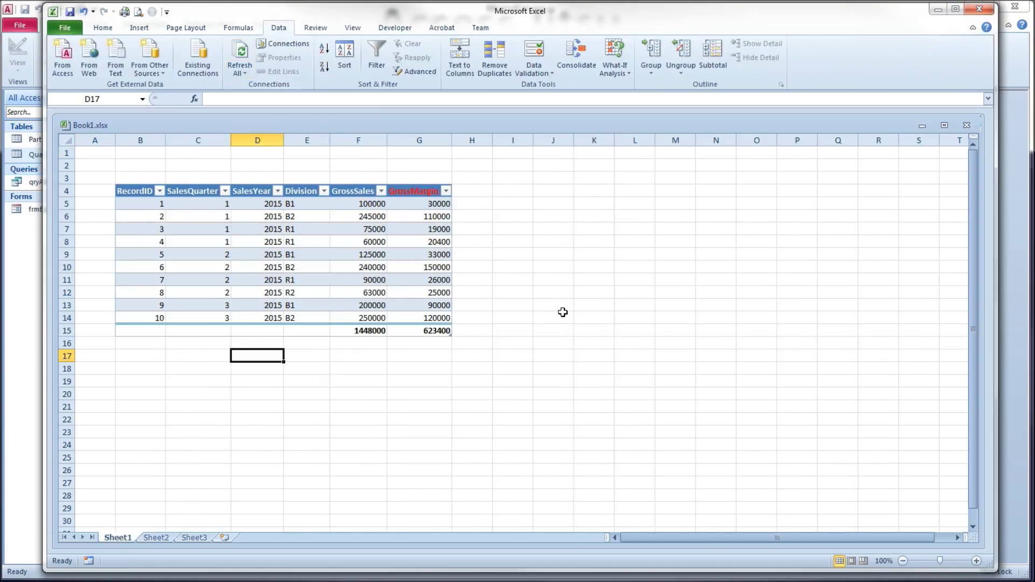